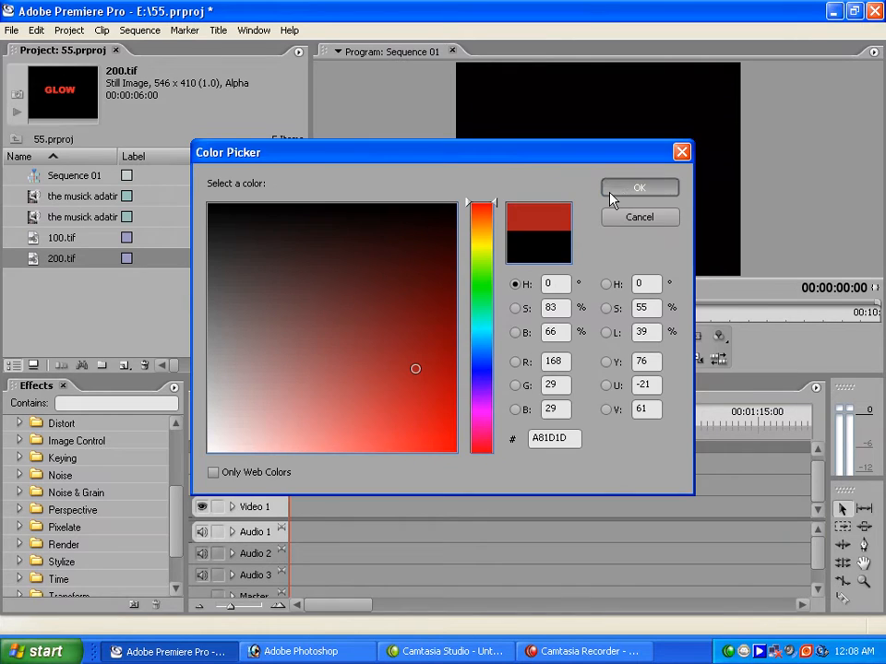
Step: Finish creating the red matte under the name Color Matte and place it at the start of Video 1
left_click(385, 262)
left_click_drag(83, 280, 293, 507)
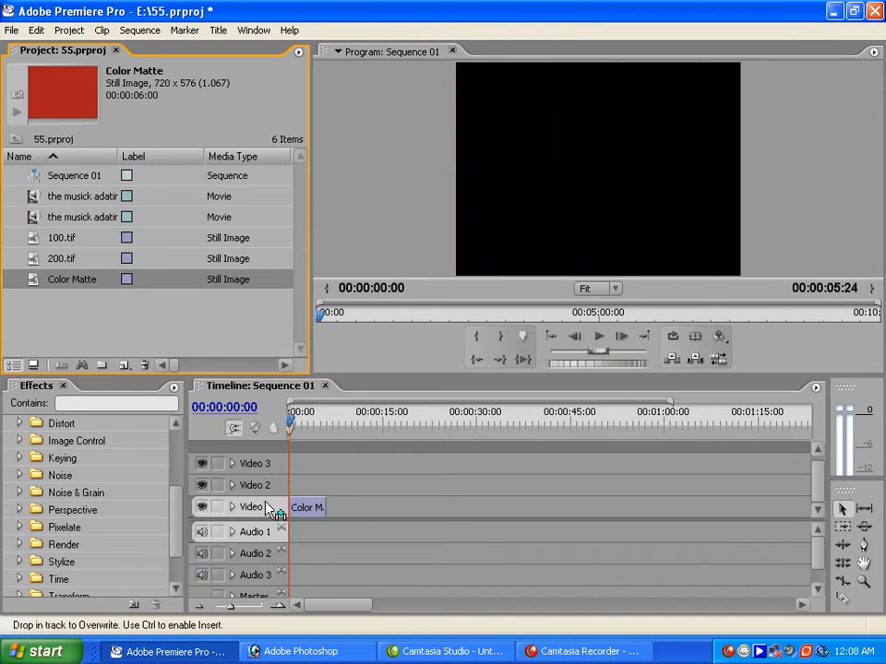
Step: Expand the Render group of video effects to list the effects it contains
left_click_drag(175, 513, 178, 530)
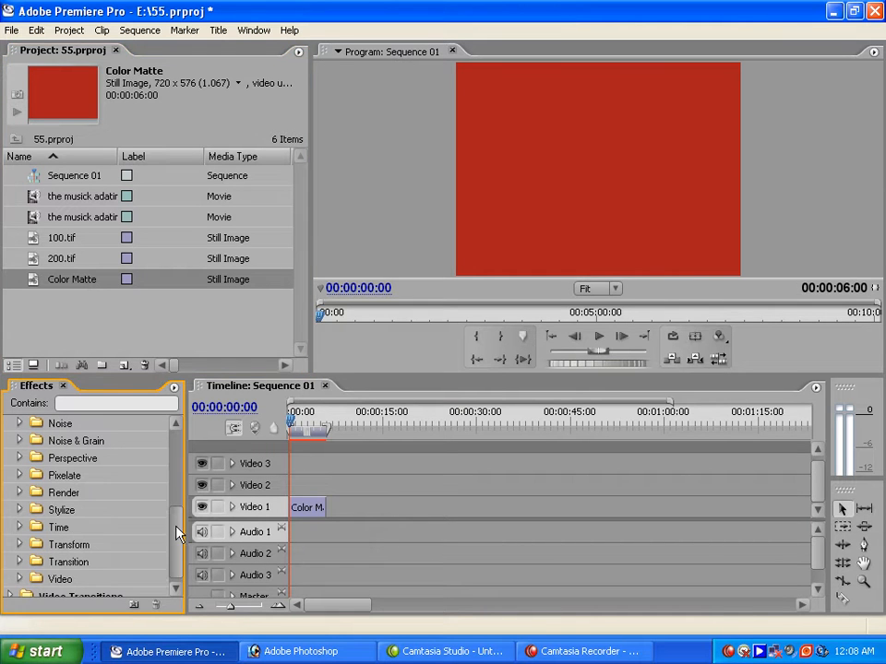
left_click(20, 494)
left_click_drag(180, 506, 179, 524)
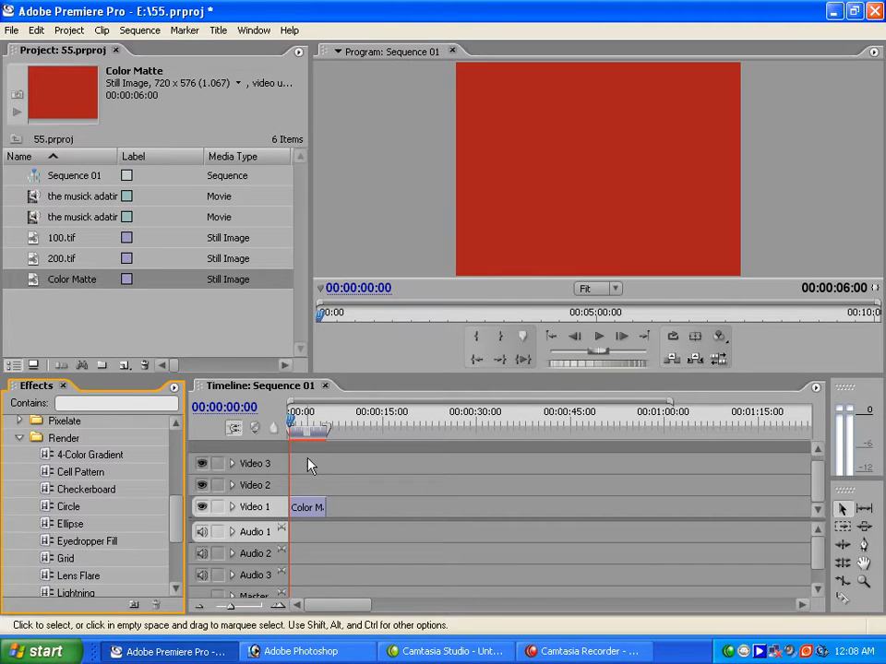
left_click(80, 281)
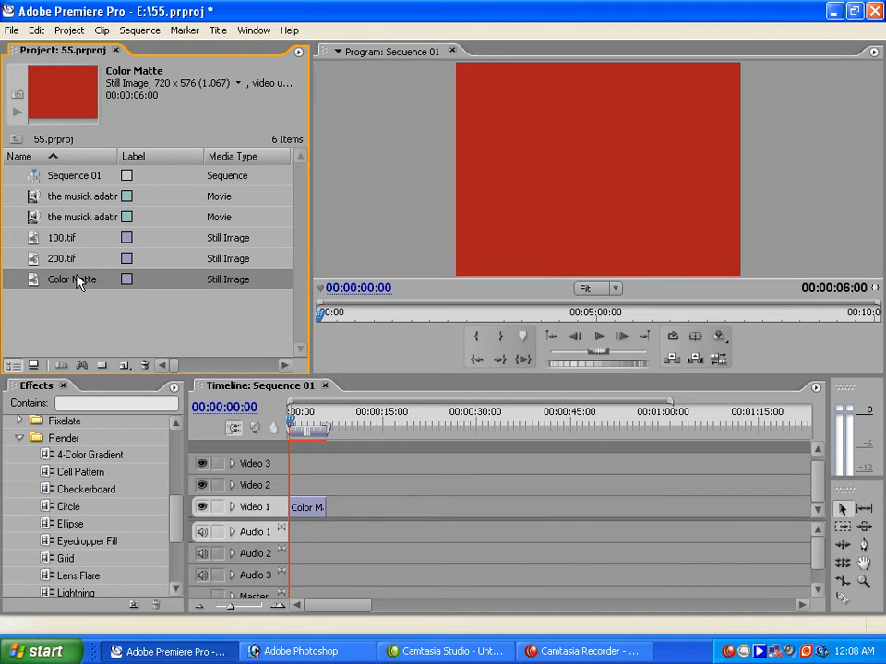
left_click(9, 30)
mouse_move(175, 49)
left_click(249, 176)
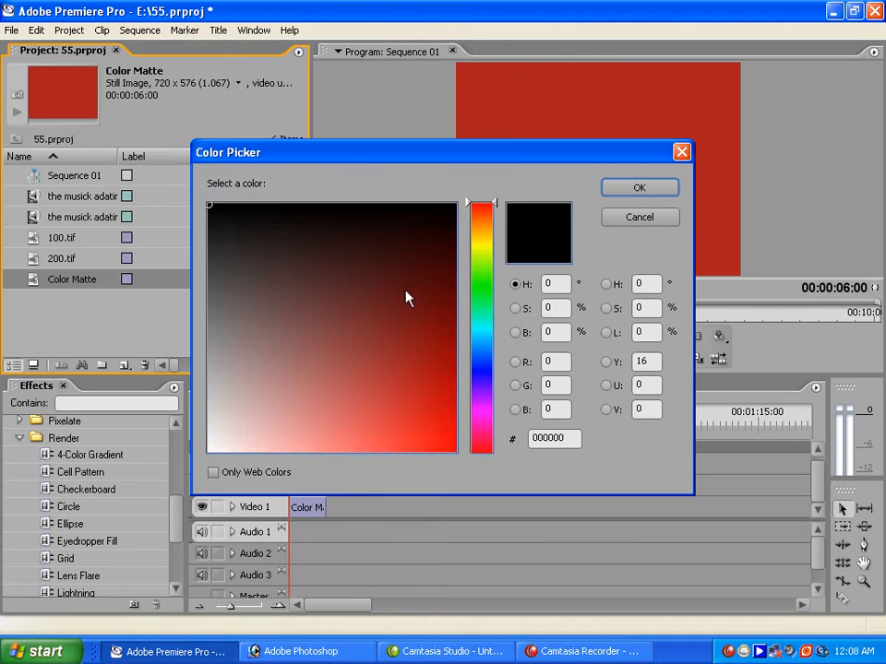
left_click(643, 189)
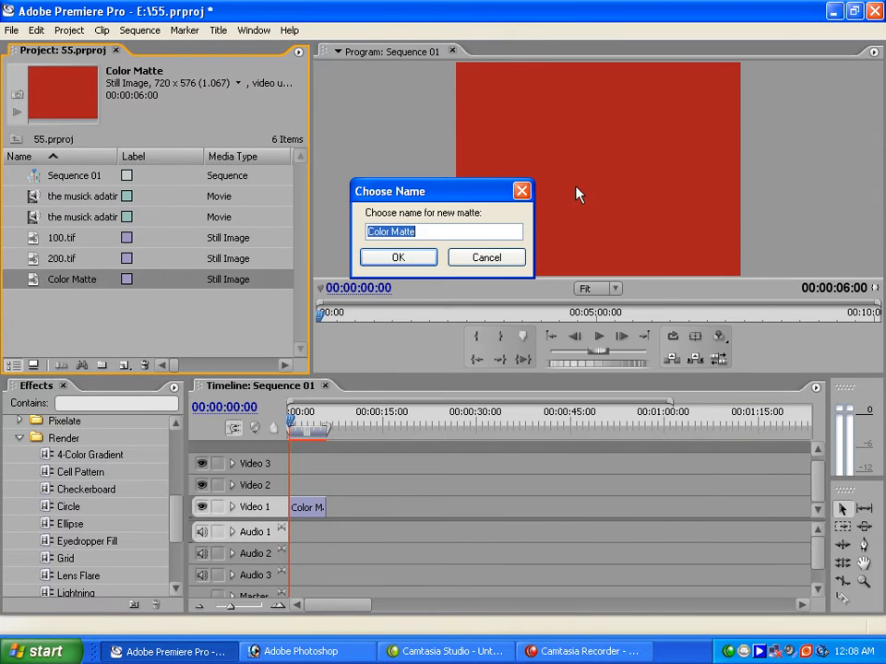
left_click(466, 259)
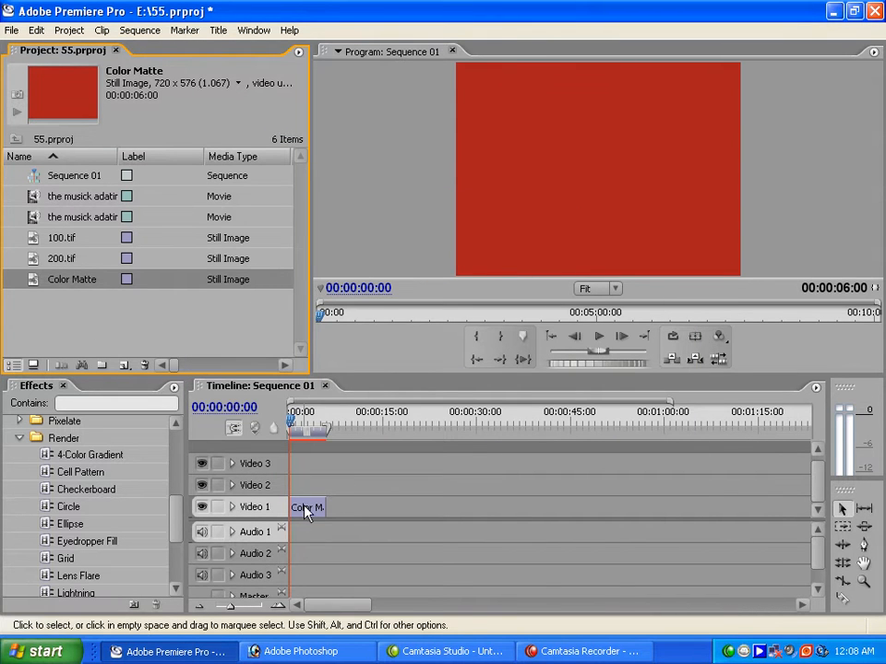
Step: Apply the Circle effect from the Render group to the Color Matte clip on Video 1
left_click(68, 506)
left_click_drag(71, 505, 308, 510)
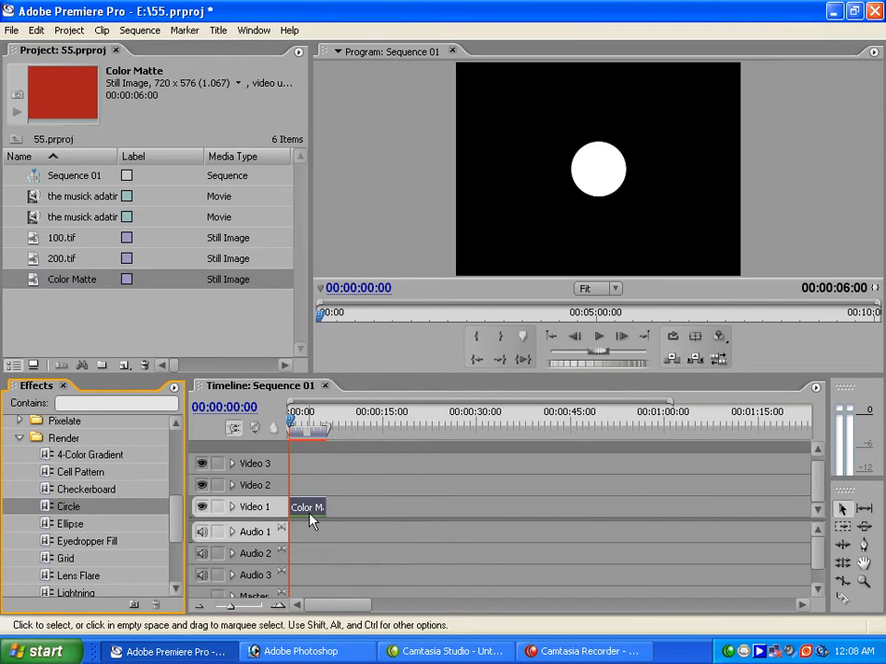
left_click(253, 30)
left_click(301, 98)
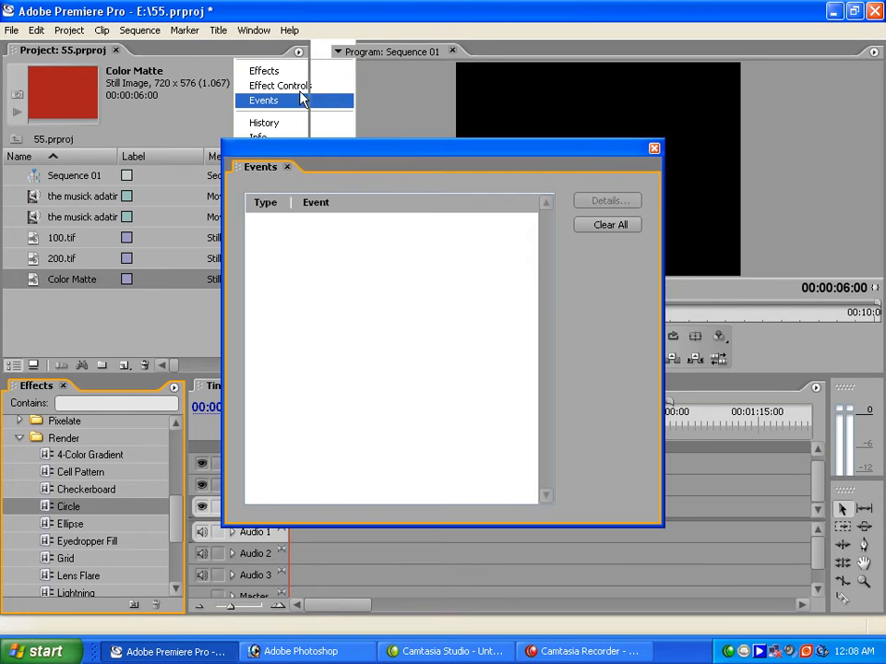
left_click(655, 147)
Step: Show the Color Matte clip's Effect Controls with more width and expand the Circle effect's settings
left_click(253, 30)
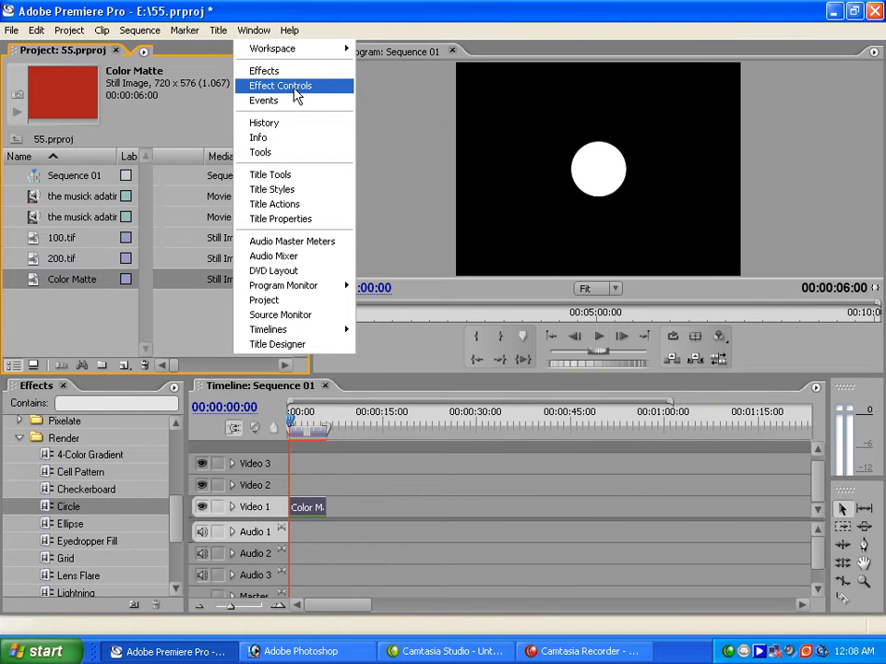
left_click(293, 86)
left_click(312, 126)
left_click_drag(312, 126, 458, 144)
left_click(166, 150)
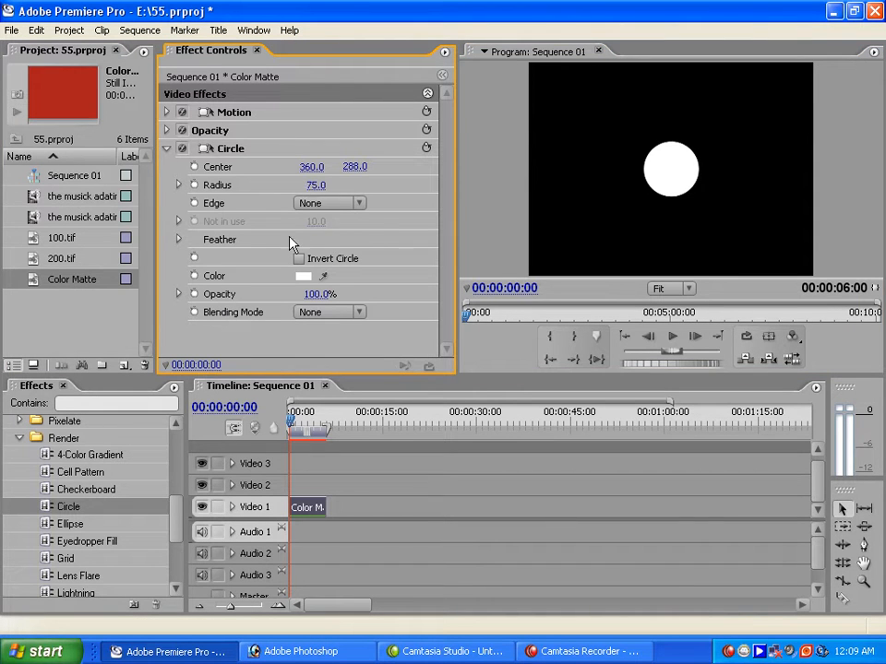
Step: Set the Circle effect's radius to 150 and its color to yellow B0A404
left_click_drag(313, 185, 374, 197)
mouse_move(306, 187)
left_mouse_down()
mouse_move(362, 196)
mouse_move(312, 186)
left_mouse_up()
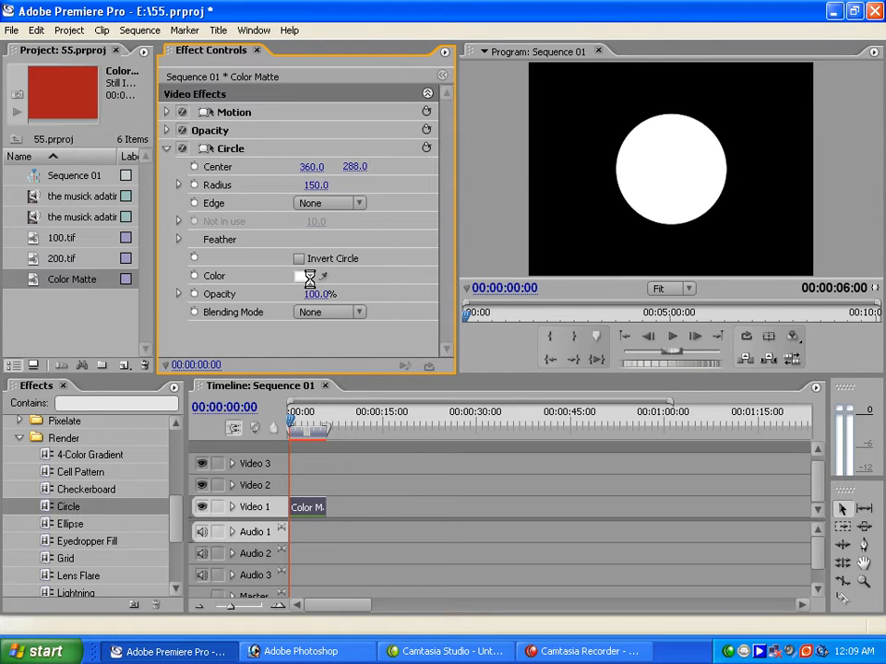
left_click(485, 243)
left_click(452, 377)
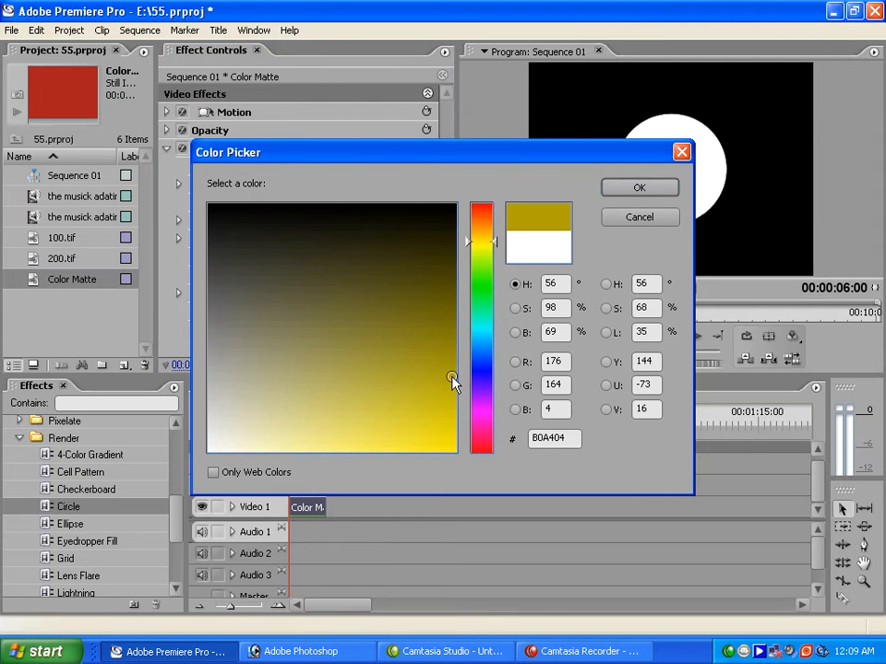
left_click(633, 192)
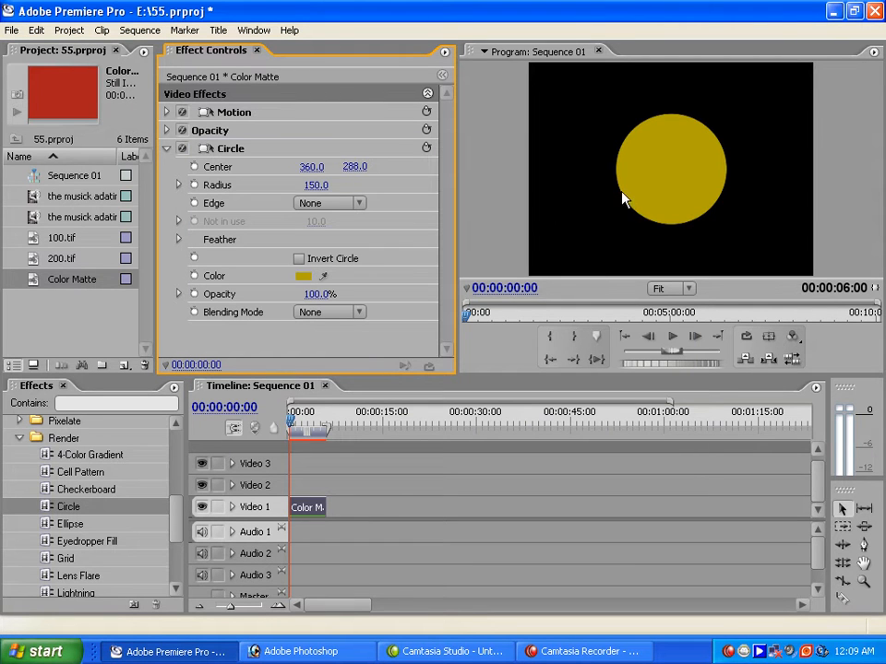
Step: Set the Circle effect's edge type to Edge Radius with an Edge Radius value of 0
left_click(361, 203)
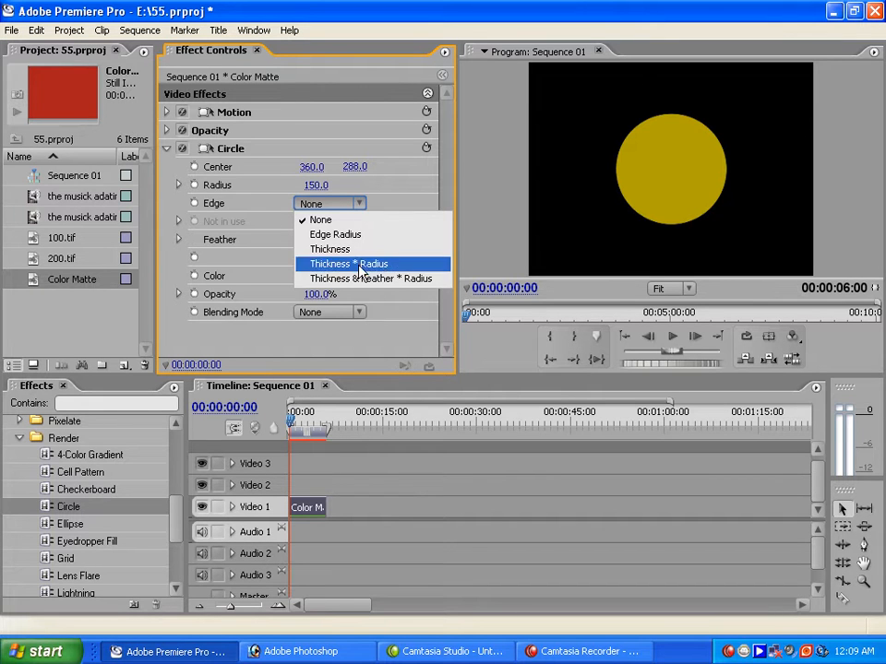
left_click(358, 236)
mouse_move(307, 223)
left_mouse_down()
mouse_move(362, 233)
mouse_move(365, 249)
mouse_move(303, 235)
mouse_move(365, 232)
mouse_move(329, 234)
mouse_move(325, 224)
mouse_move(415, 251)
mouse_move(313, 220)
mouse_move(332, 224)
mouse_move(316, 228)
left_mouse_up()
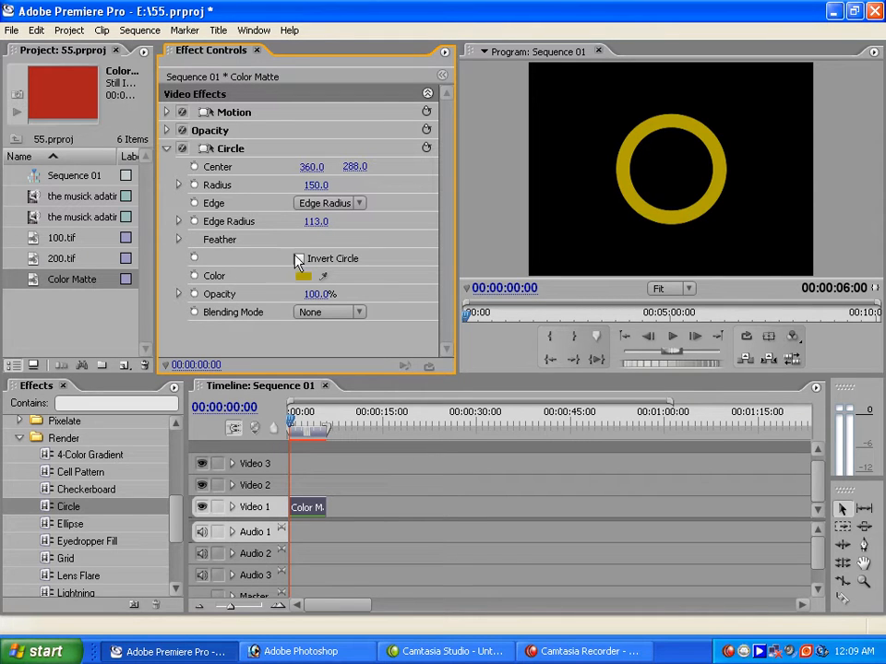
left_click(314, 225)
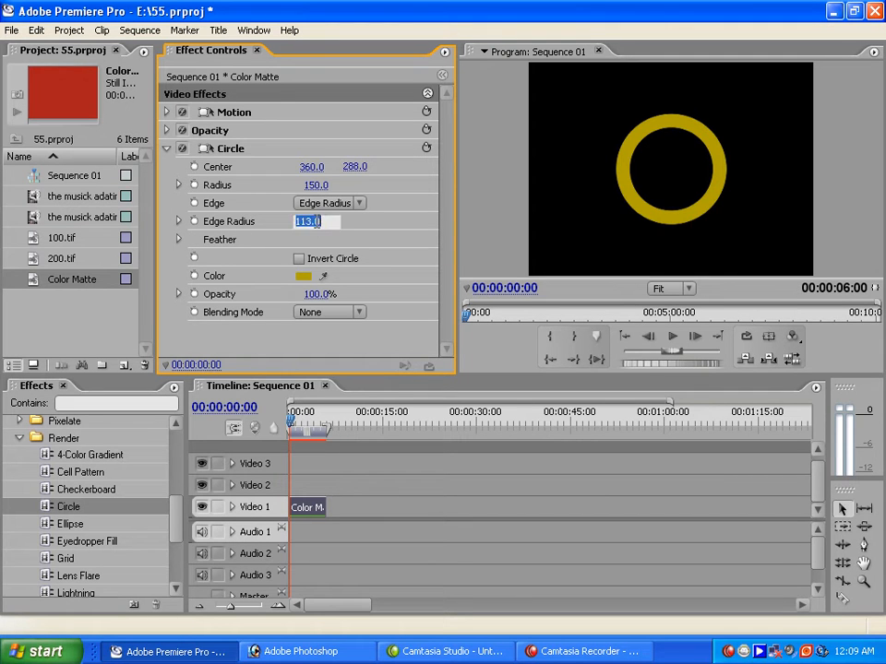
type("0")
key("Return")
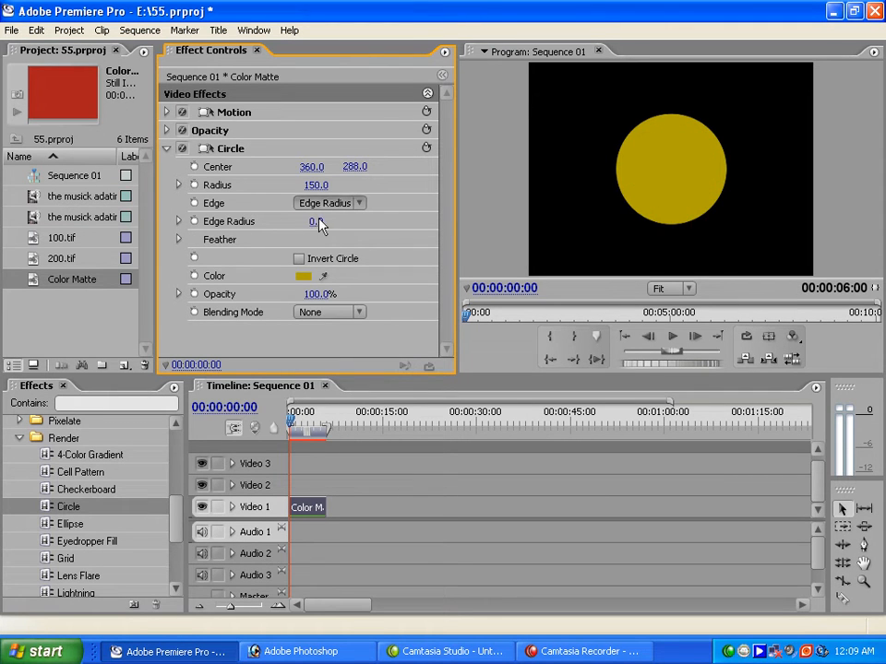
Step: Reveal the clip's keyframe timeline and enable Edge Radius animation with a keyframe at the clip's start
left_click_drag(454, 136, 635, 170)
left_click(621, 77)
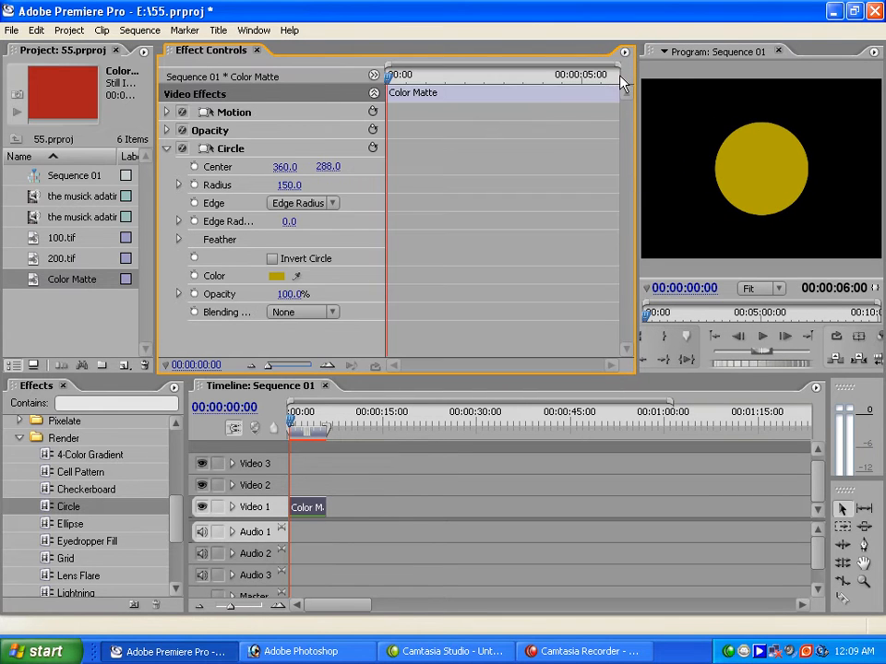
left_click(194, 221)
Step: Add an Edge Radius keyframe with a value of 50 at 00:00:03:04
left_click(512, 79)
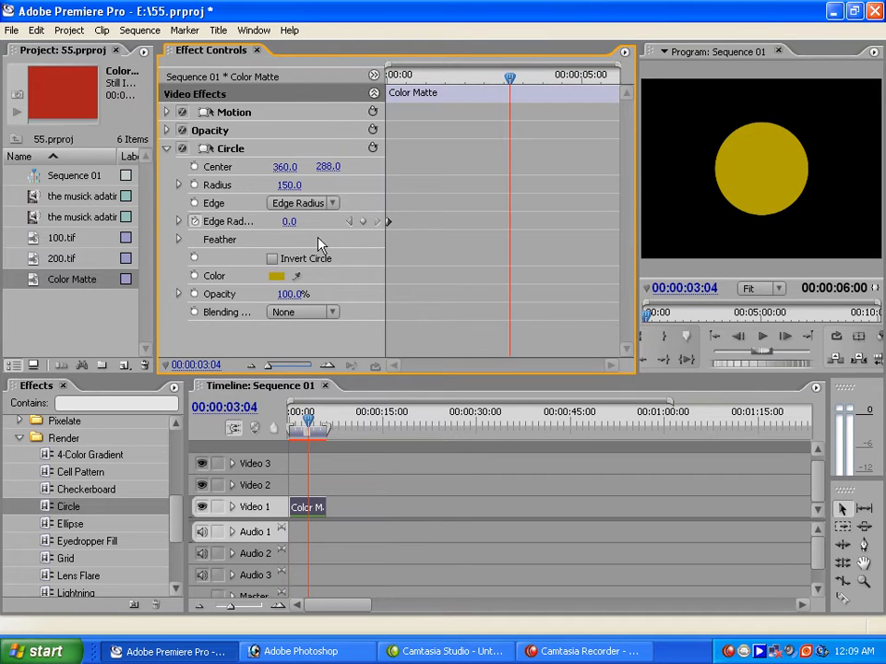
left_click(286, 222)
type("50")
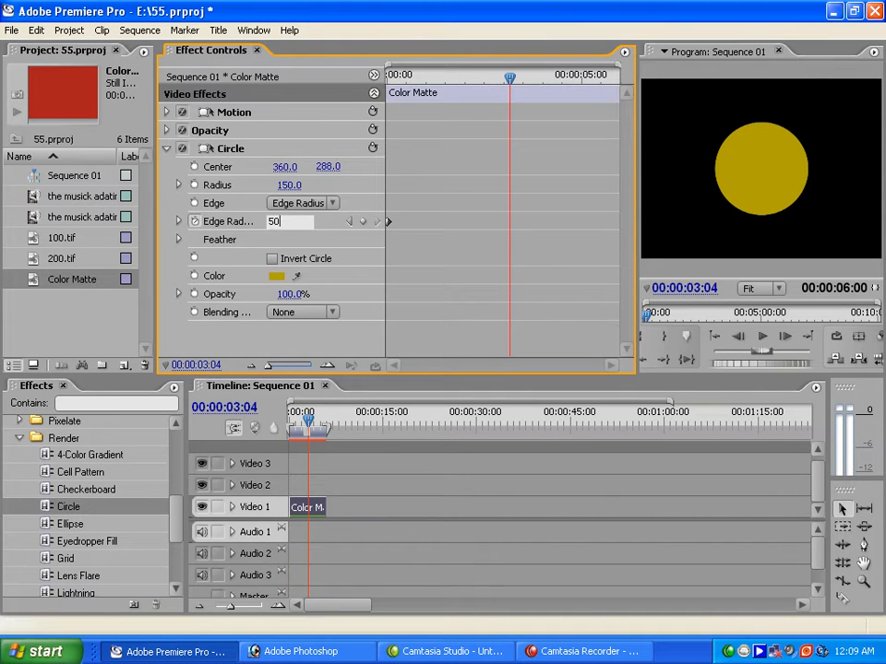
key("Return")
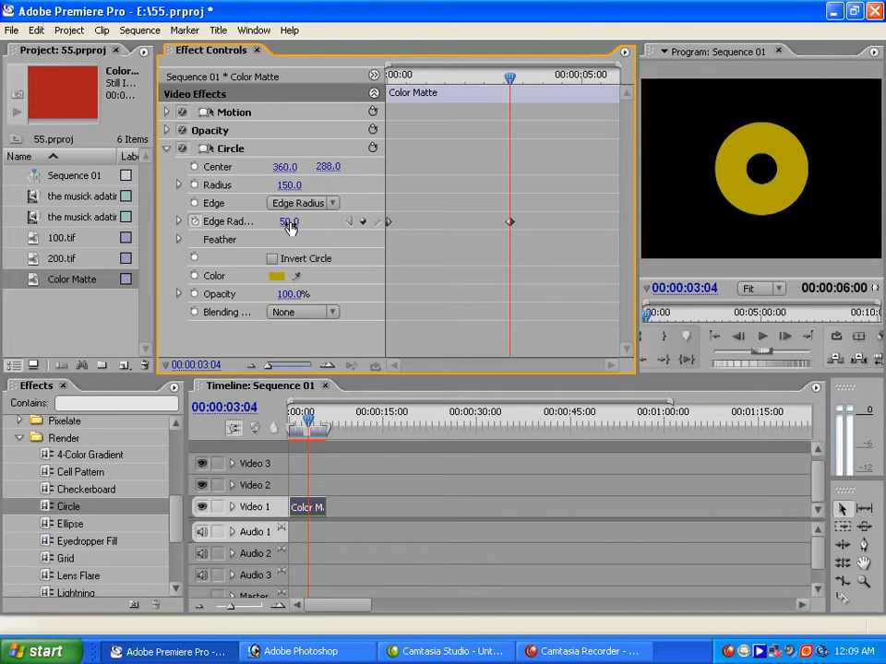
Step: Set the Edge Radius keyframe at 00:00:03:04 to 200 and play the animation from the start
left_click(289, 223)
type("200")
key("Return")
left_click_drag(436, 77, 356, 79)
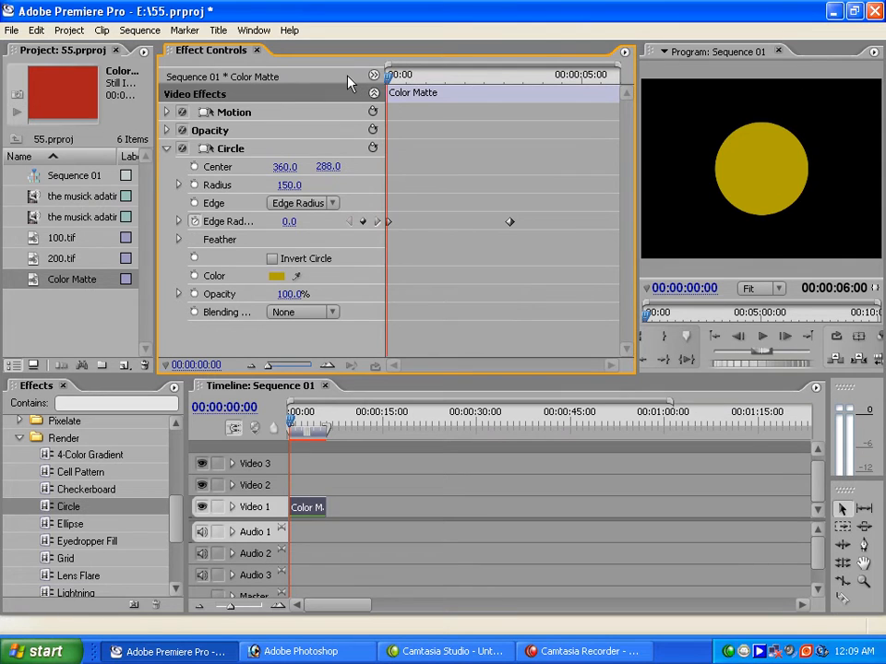
left_click(762, 338)
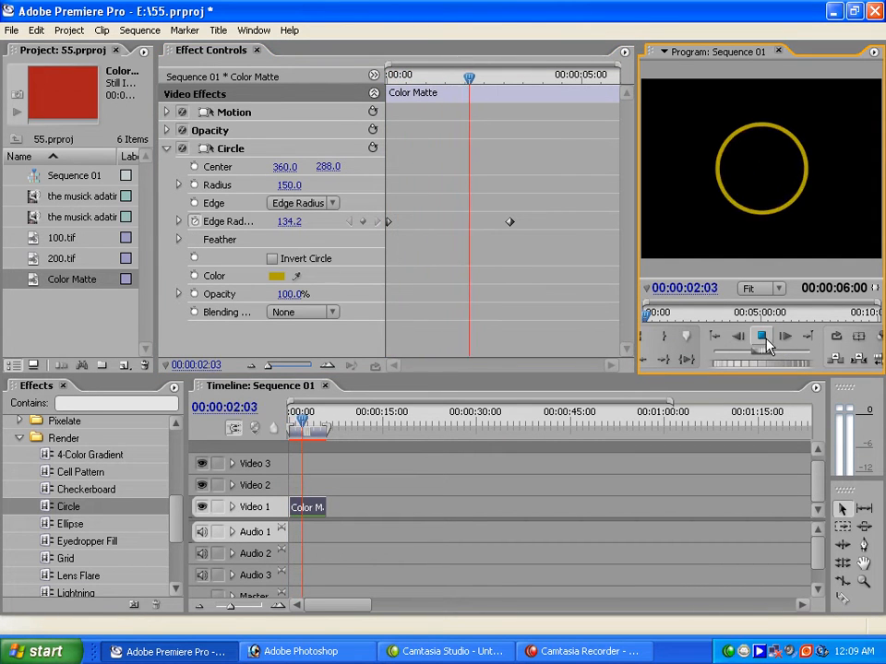
Step: Set the second Edge Radius keyframe, at 00:00:03:04, to 120 and play the animation from the start
left_click_drag(525, 81, 503, 88)
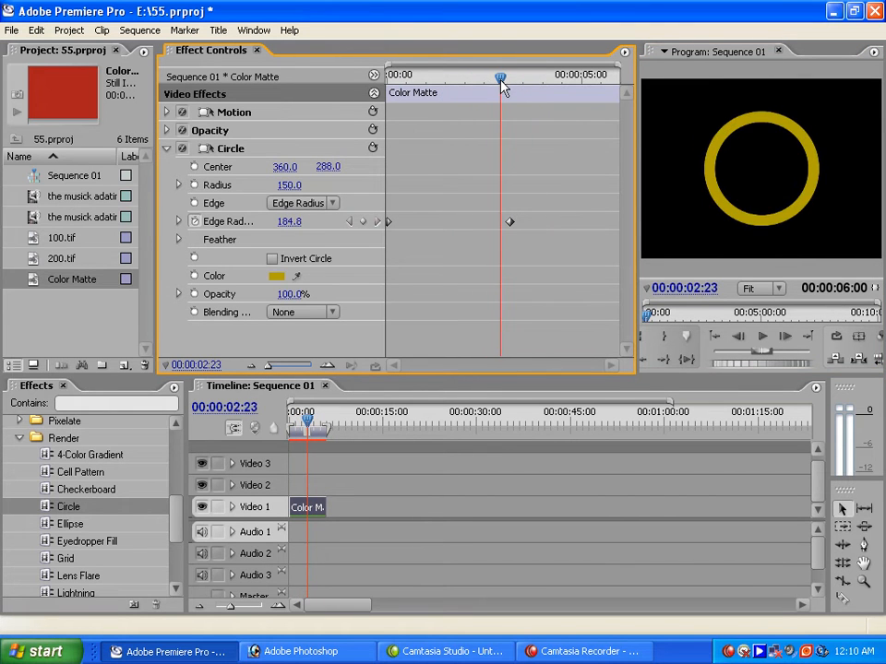
left_click(350, 223)
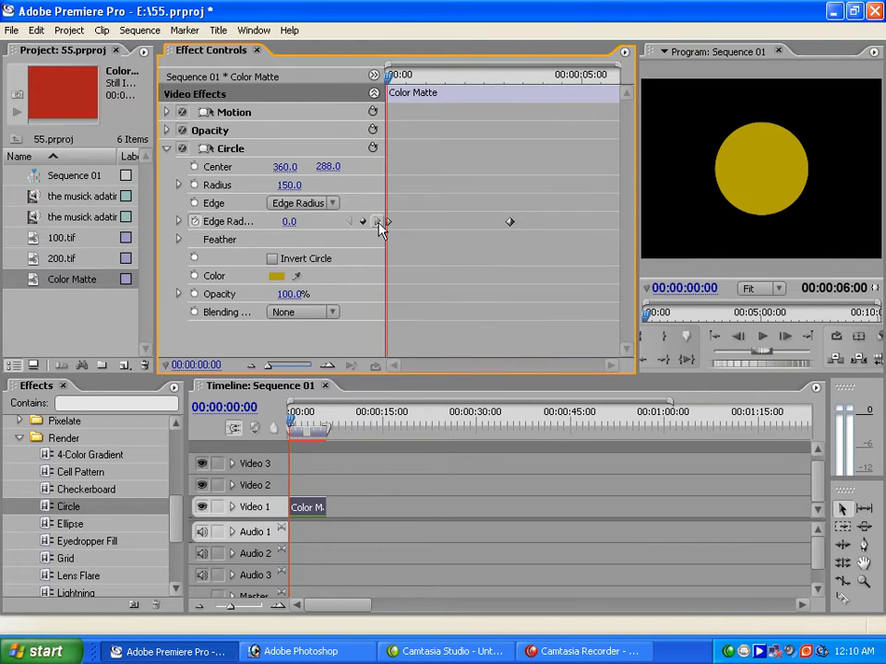
left_click(378, 223)
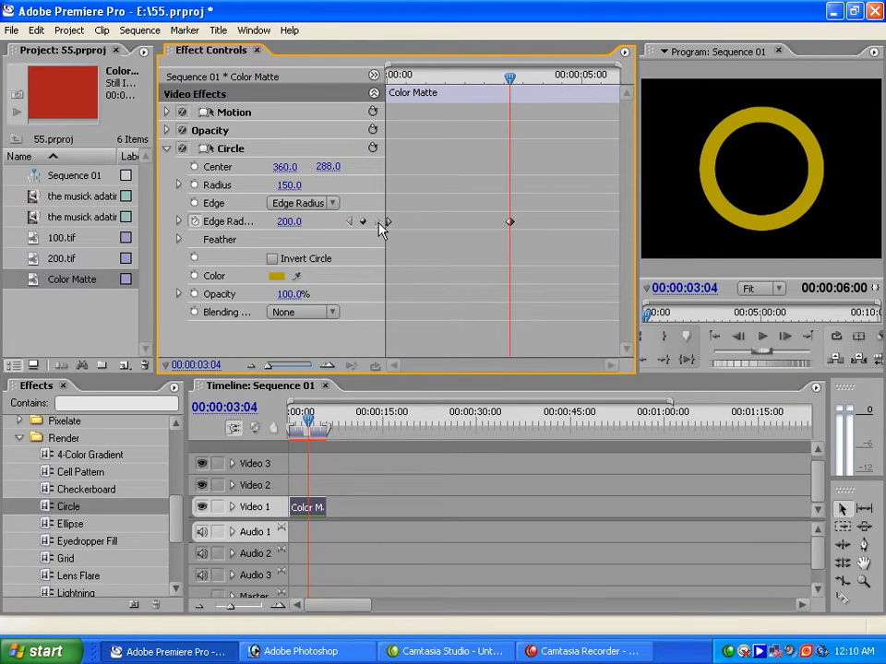
left_click(287, 223)
type("120")
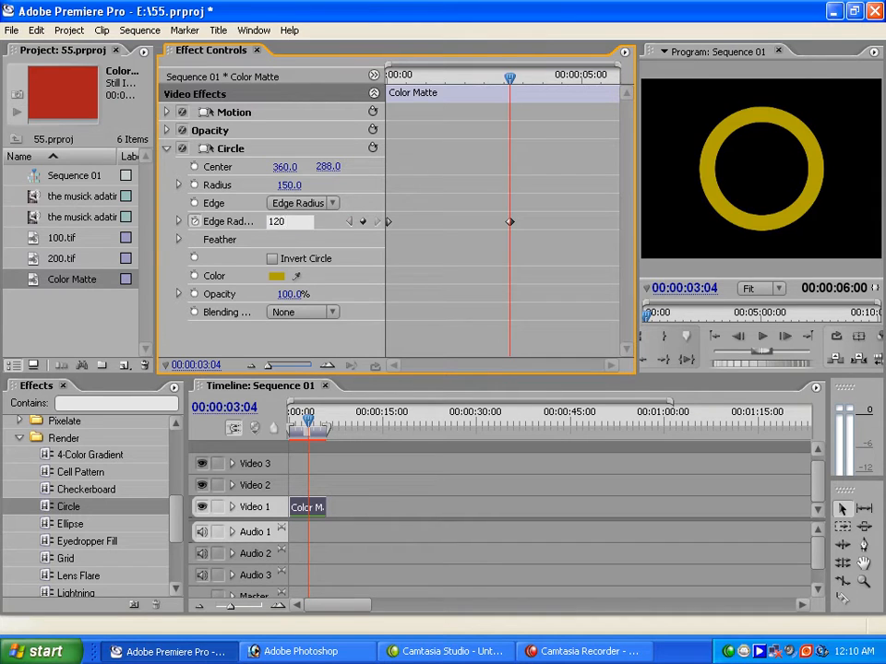
key("Return")
left_click_drag(510, 77, 372, 79)
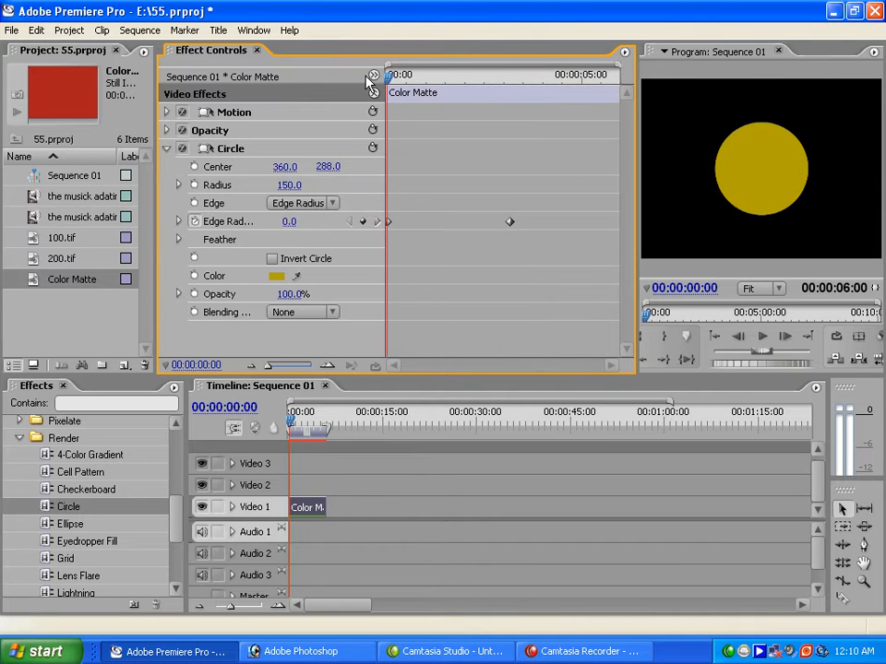
left_click(762, 338)
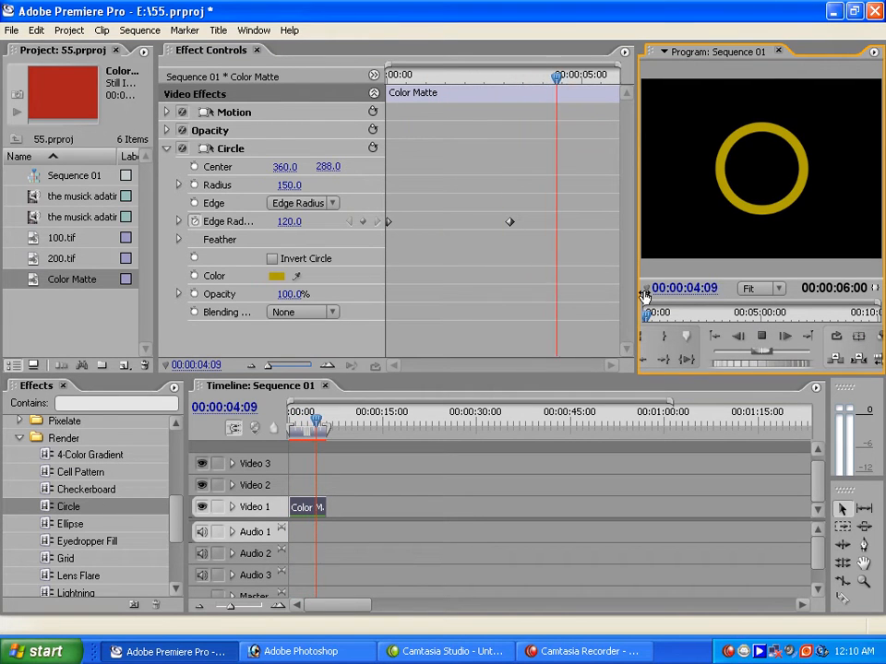
Step: Animate the circle's color from yellow at the clip's start to blue 1204B0 at the second Edge Radius keyframe
left_click(545, 93)
key("Home")
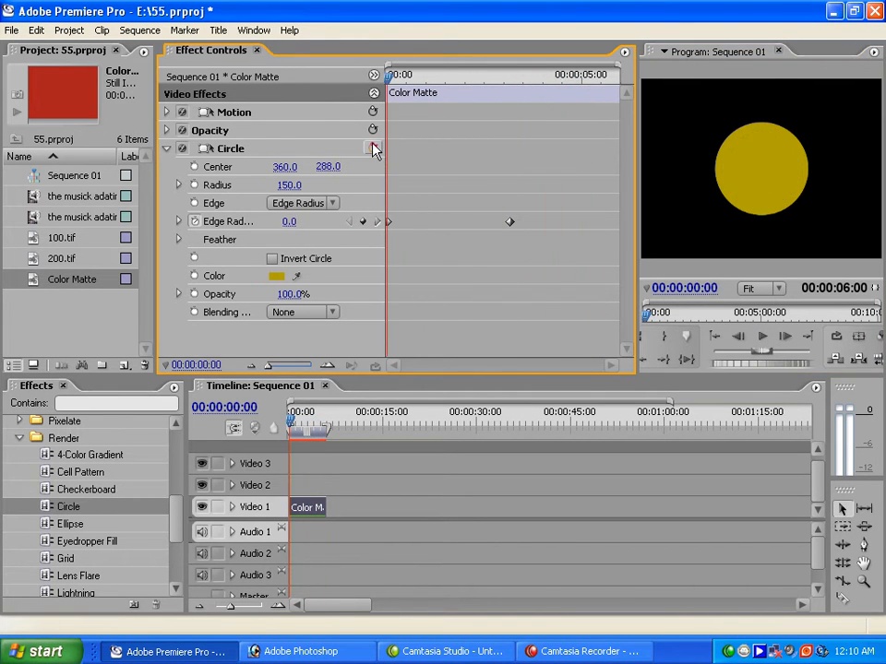
left_click(195, 276)
left_click(376, 224)
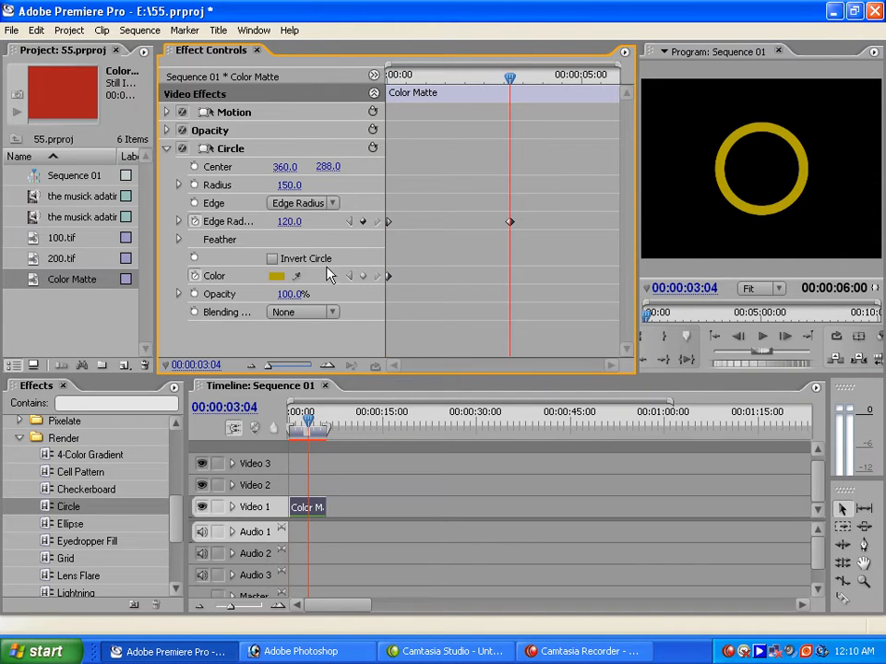
left_click(276, 276)
left_click(484, 368)
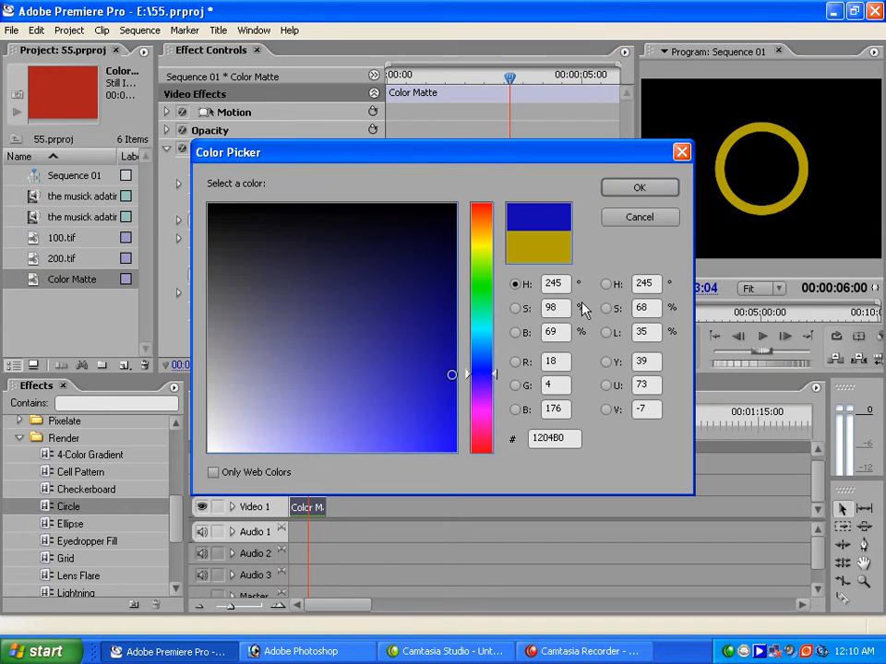
left_click(662, 188)
Step: Preview the circle's edge and color animation from the start and return the playhead to the clip's beginning
left_click_drag(510, 79, 370, 93)
left_click(761, 338)
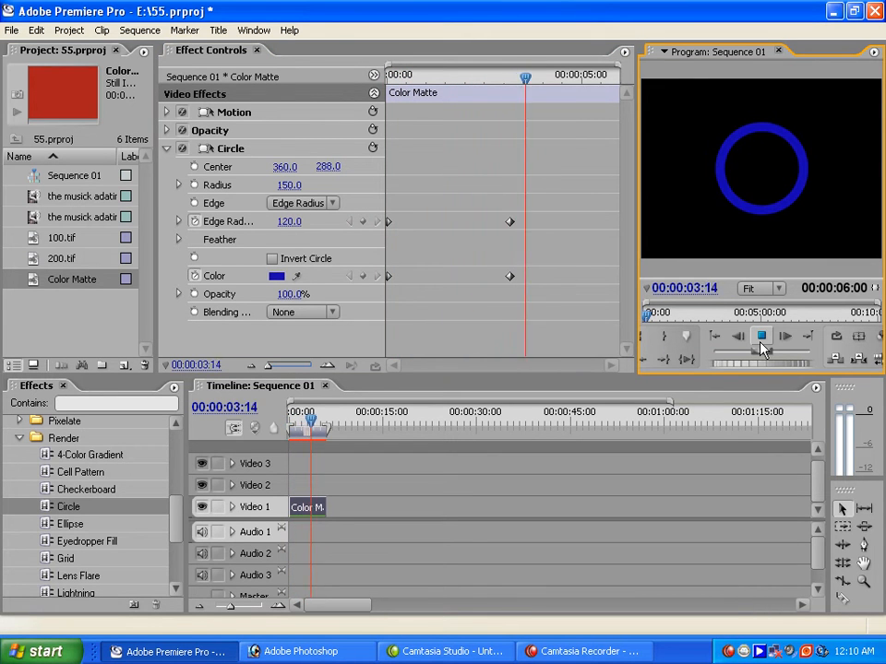
left_click(581, 80)
left_click_drag(581, 80, 357, 139)
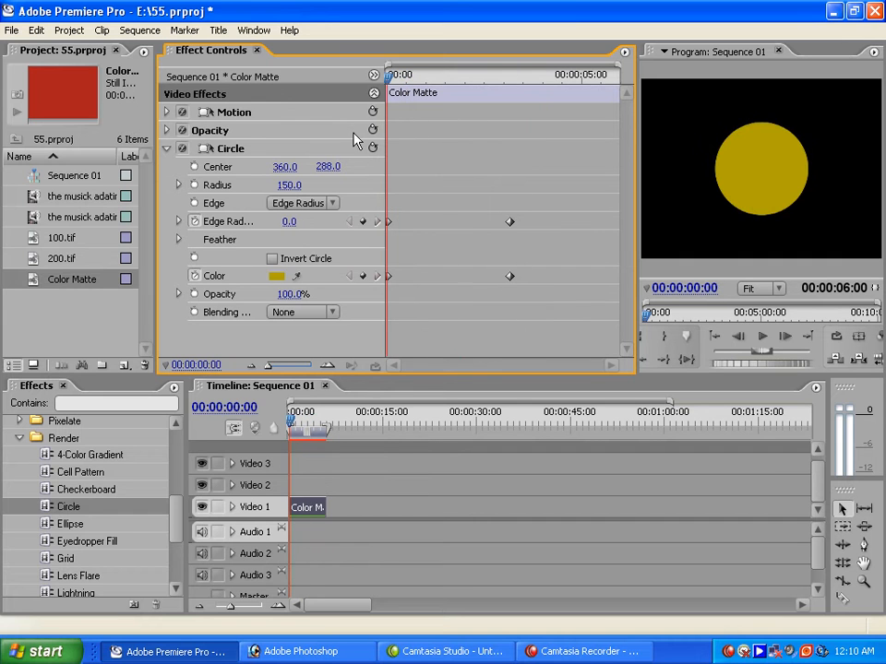
Step: Replace the color matte's Circle effect with the Grid effect and show the Grid settings
left_click(231, 155)
key("Delete")
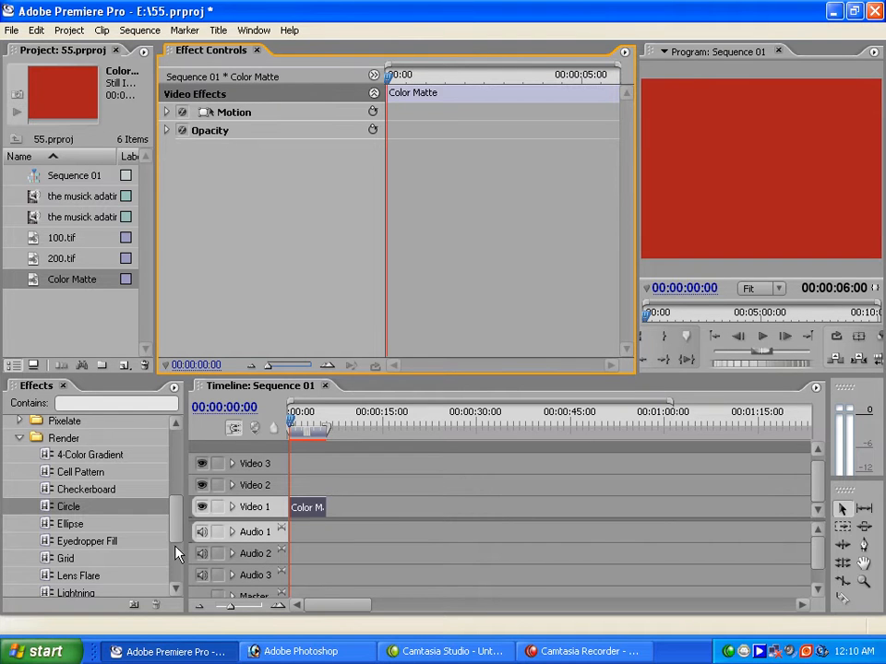
left_click_drag(177, 523, 178, 529)
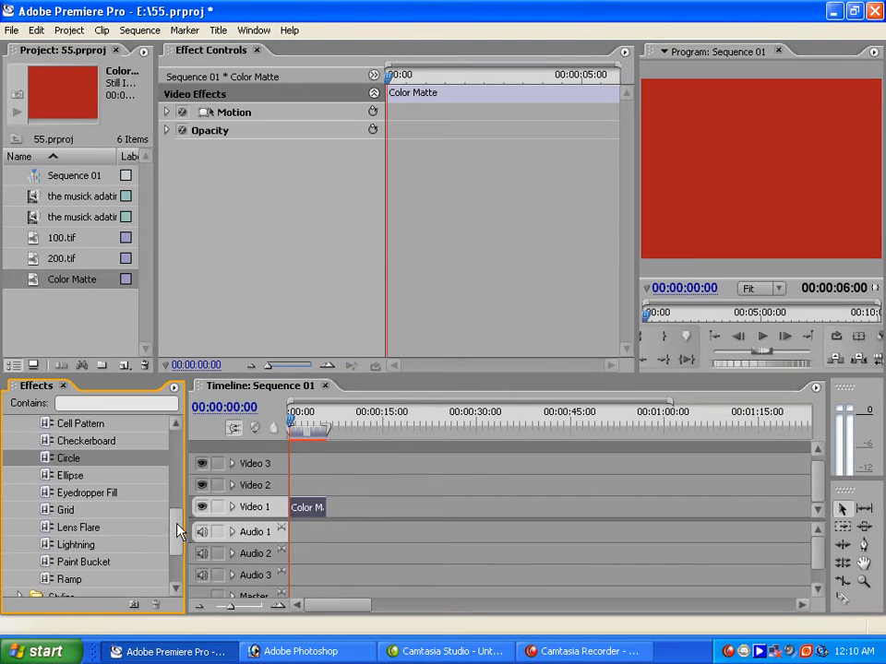
left_click(70, 513)
left_click_drag(70, 519, 263, 292)
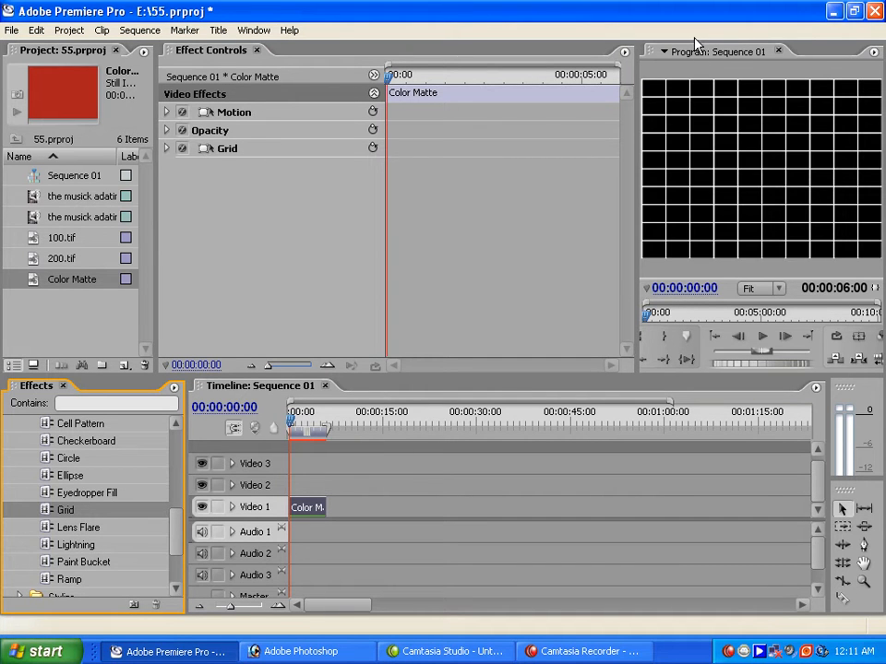
left_click(167, 148)
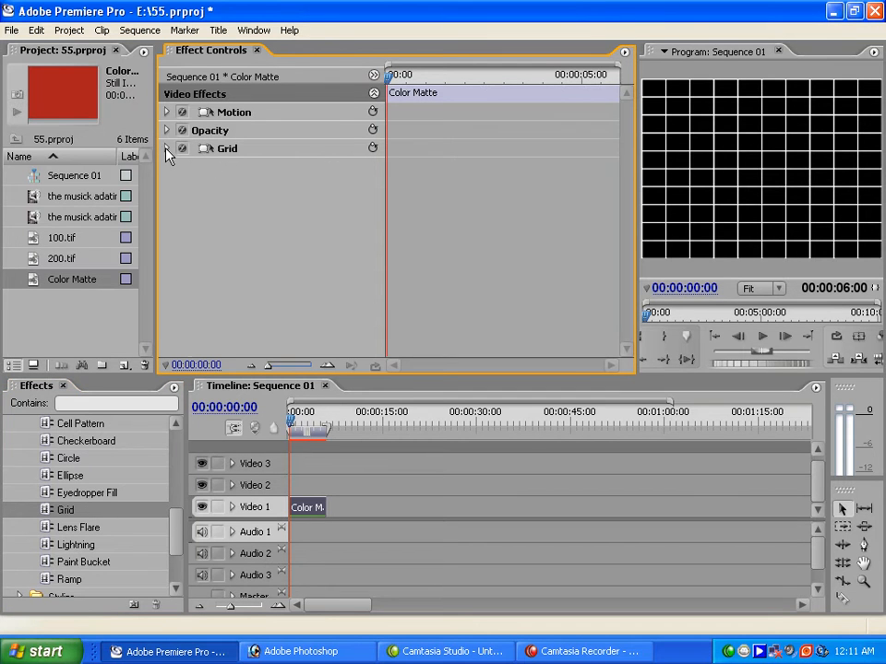
Step: Set the grid's Border to 2
left_click_drag(293, 203, 322, 296)
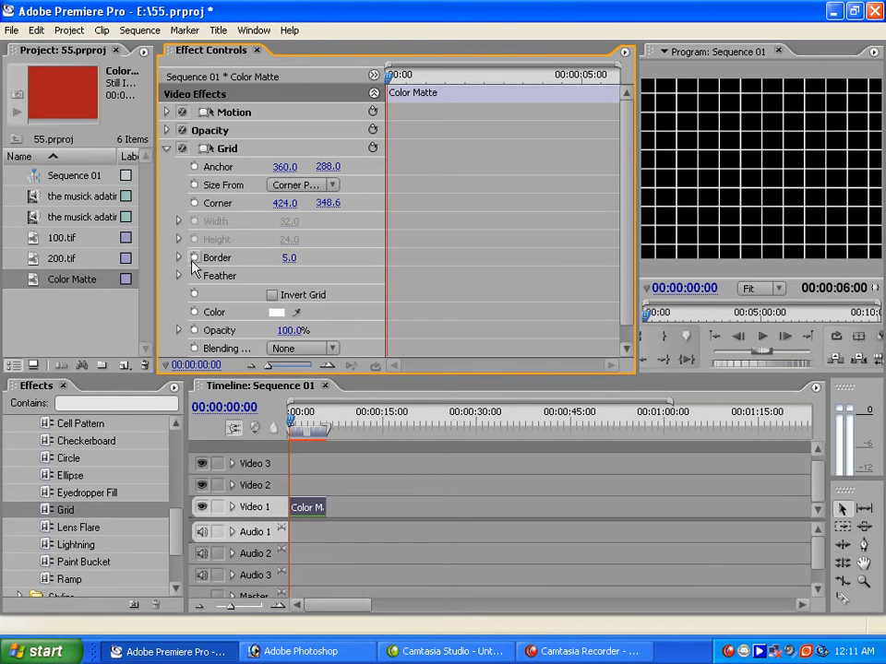
left_click_drag(290, 259, 269, 274)
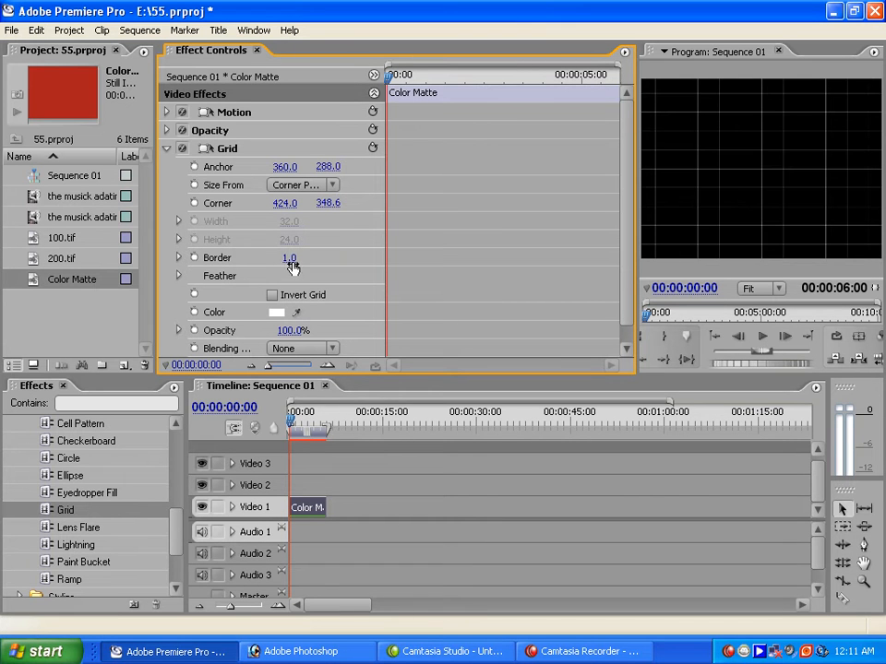
left_click(290, 260)
type("3")
key("Return")
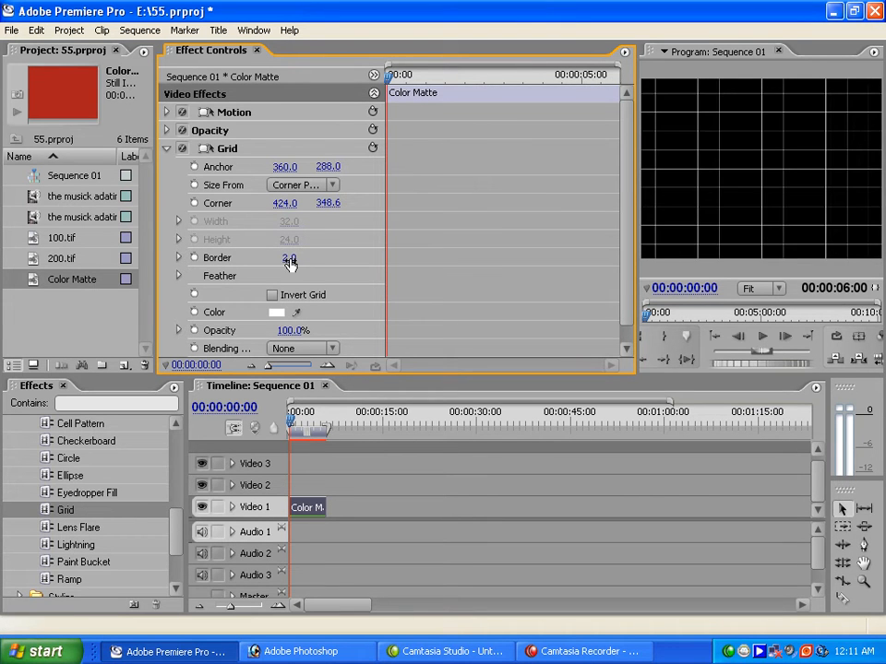
Step: Animate the grid's horizontal Corner value from 415 at the clip's start to 443 at about 00:00:05:00
mouse_move(288, 205)
left_mouse_down()
mouse_move(261, 208)
mouse_move(279, 209)
left_mouse_up()
left_click_drag(289, 206, 286, 208)
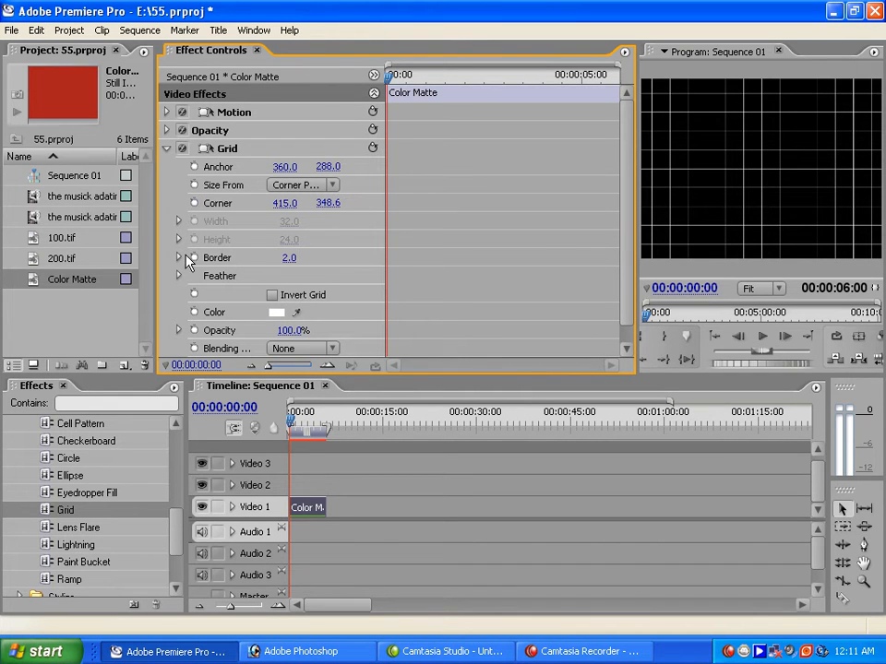
left_click(194, 204)
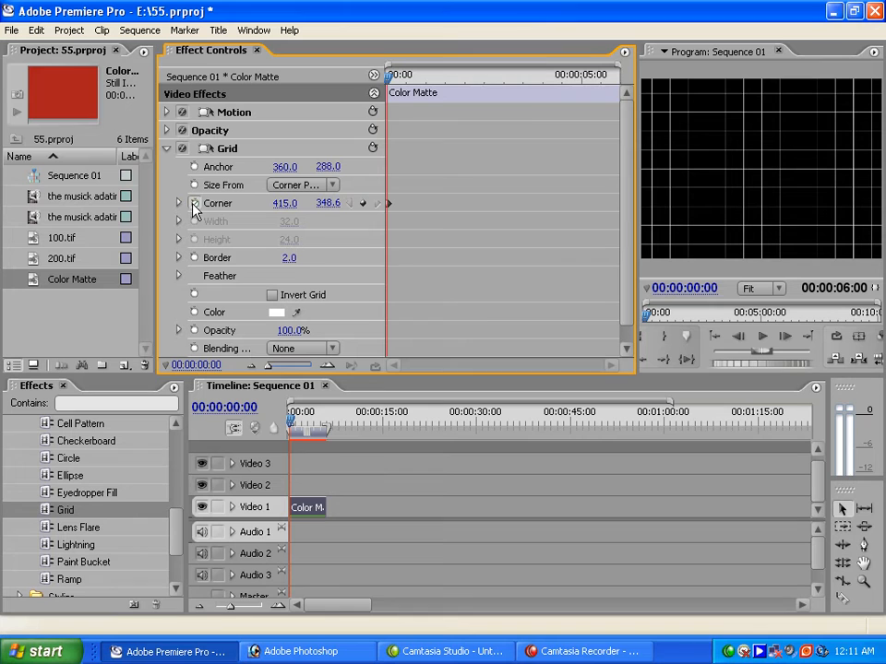
left_click(534, 78)
left_click_drag(539, 80, 580, 75)
left_click_drag(312, 205, 250, 218)
left_click_drag(580, 76, 387, 76)
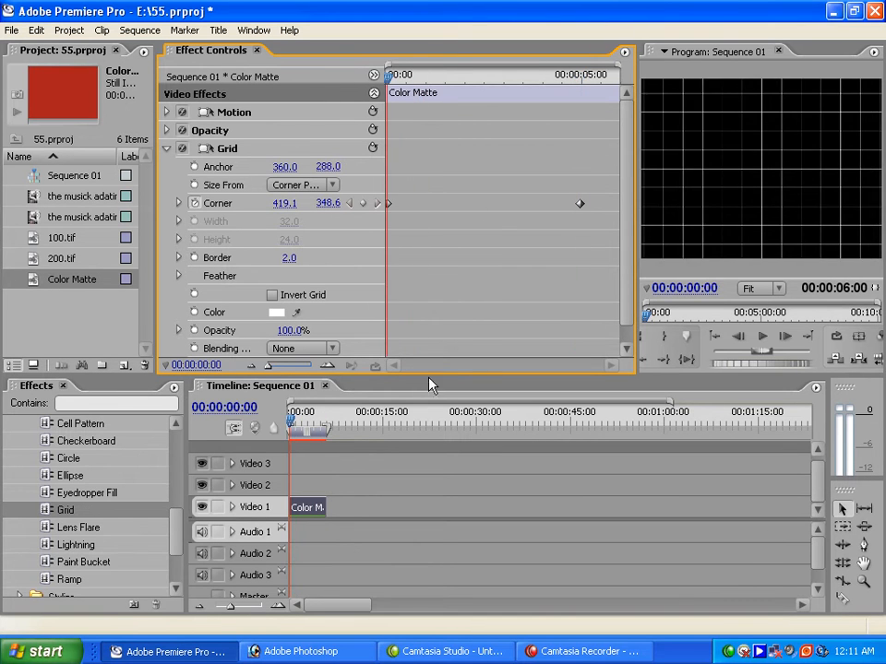
Step: Preview the grid animation from the start and return the playhead to the clip's beginning
left_click(766, 342)
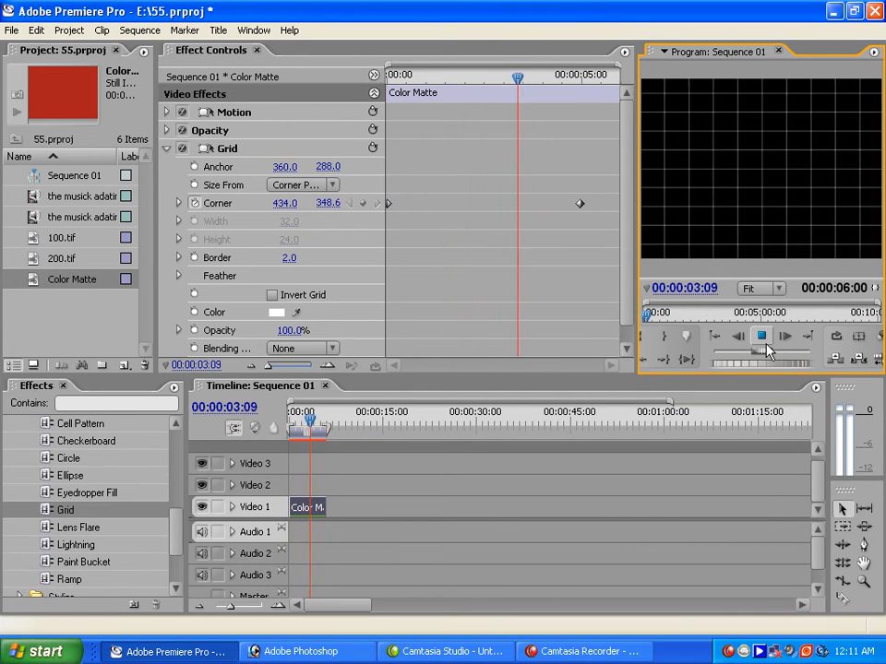
left_click(474, 84)
left_click_drag(474, 84, 367, 109)
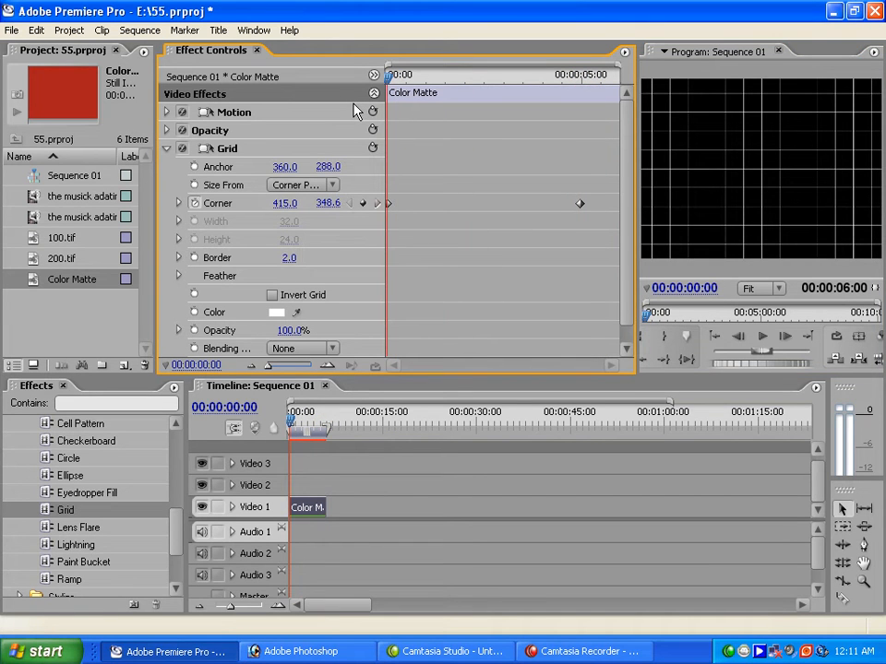
Step: Place the second musick adating.avi clip at the start of Video 2 and extend the color matte on Video 1 to its length
left_click(69, 216)
left_click_drag(351, 450, 291, 484)
left_click_drag(327, 515, 657, 529)
left_click_drag(399, 431, 469, 439)
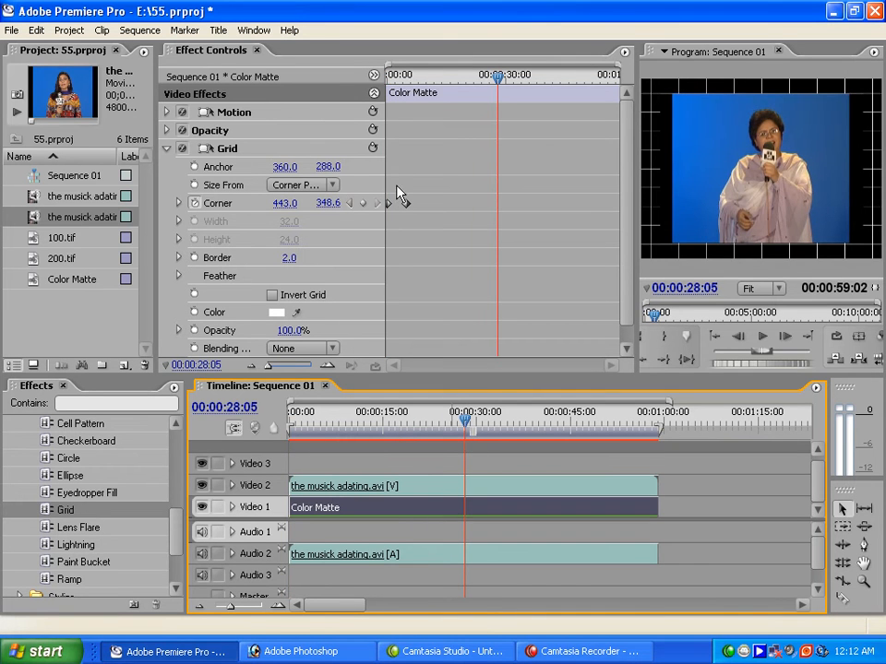
Step: Move the second Corner keyframe to 00:00:44:21 and play the sequence briefly from the start
left_click_drag(409, 207, 566, 251)
left_click_drag(498, 78, 287, 112)
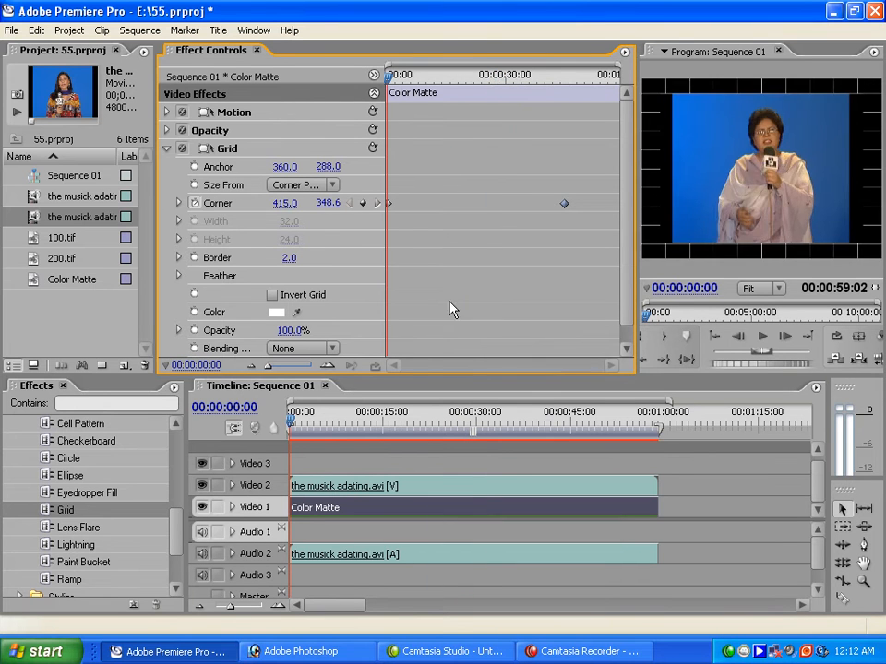
left_click(760, 338)
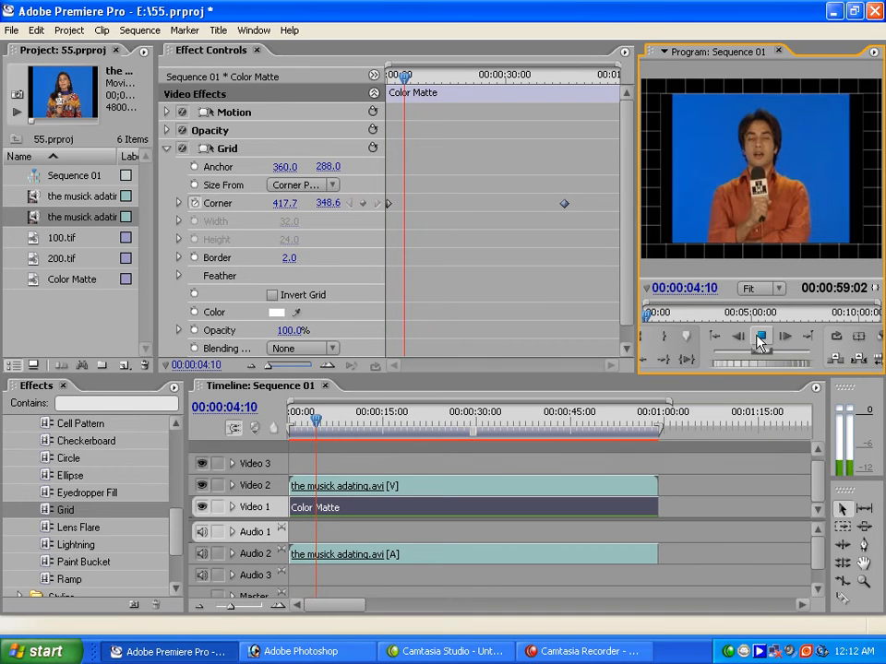
left_click(760, 337)
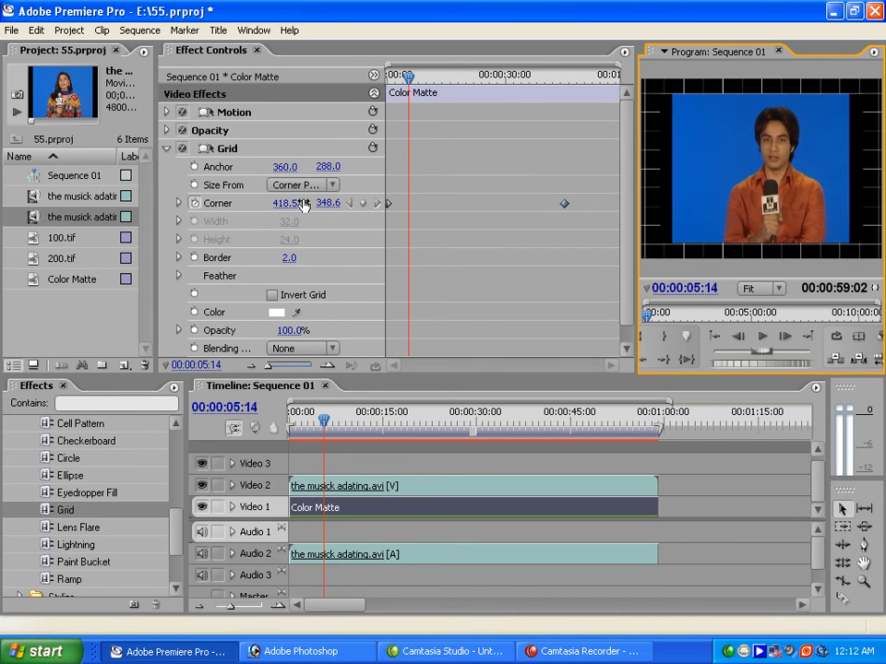
Step: Set the horizontal Corner value at the second keyframe to 1,000
left_click(377, 204)
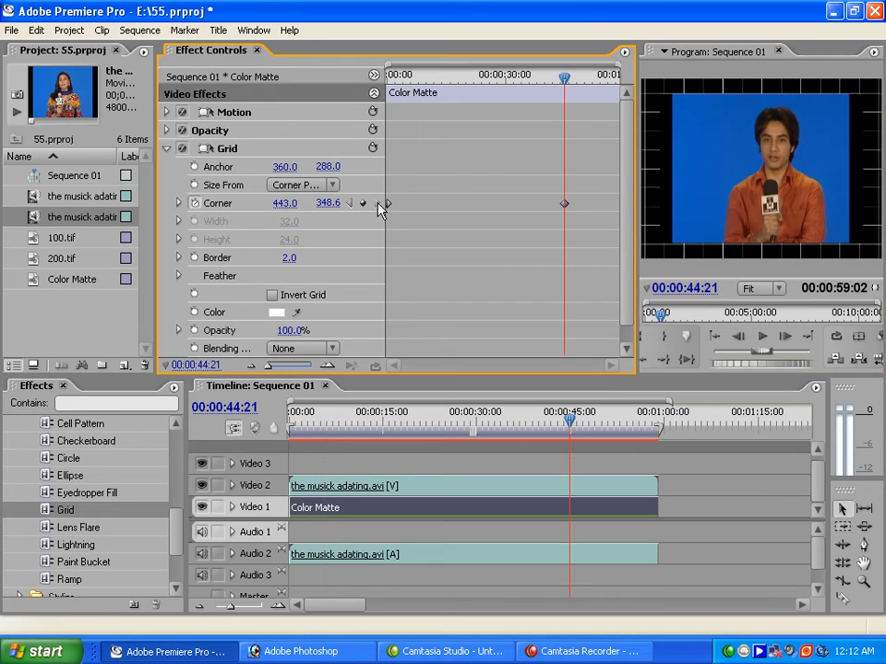
left_click(281, 204)
type("1,000")
key("Return")
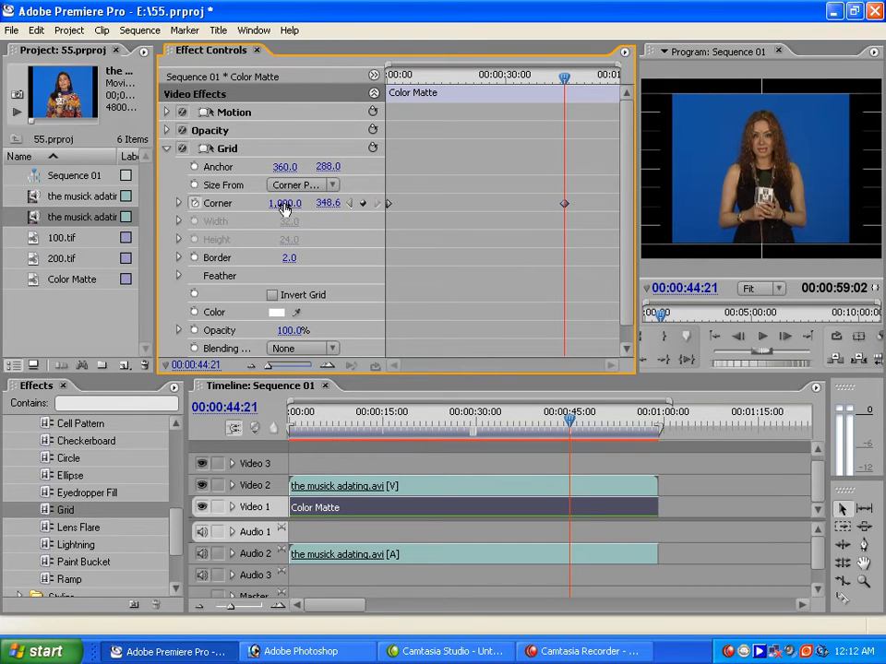
Step: Try vertical Corner values of 2,000, 1,000 and 10 at the second keyframe
left_click(327, 204)
type("2")
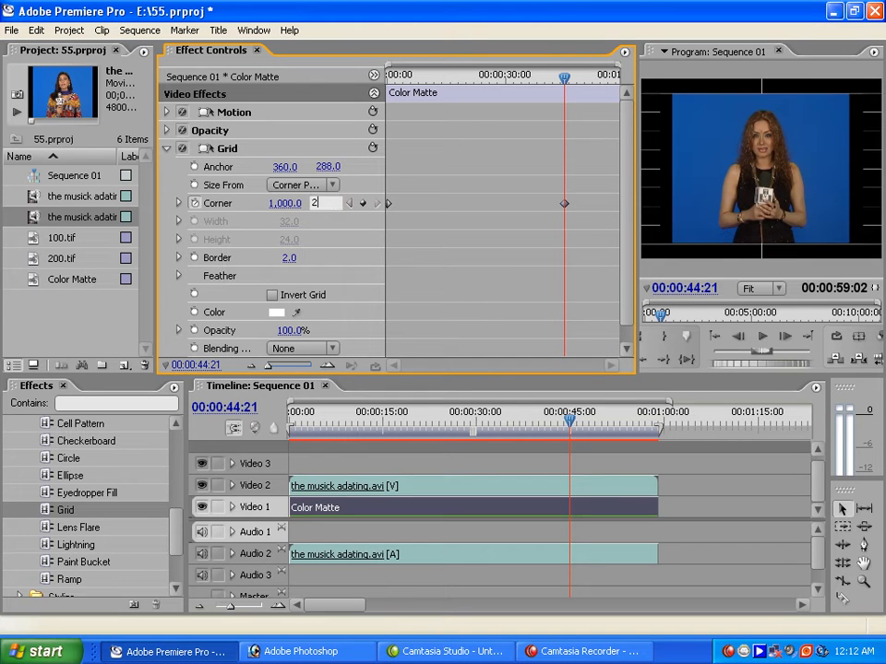
type(",000")
key("Return")
left_click_drag(419, 83, 351, 89)
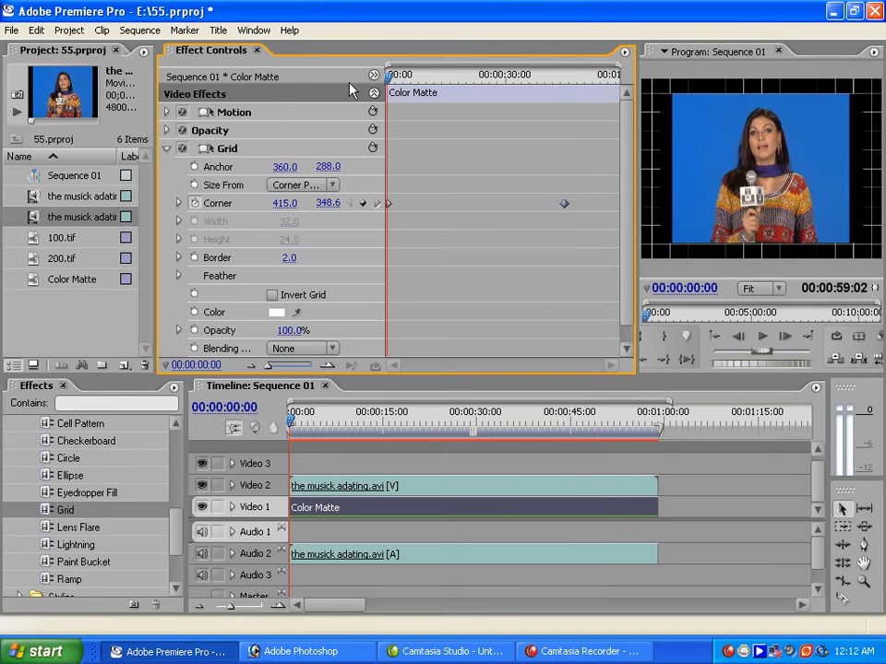
left_click(378, 203)
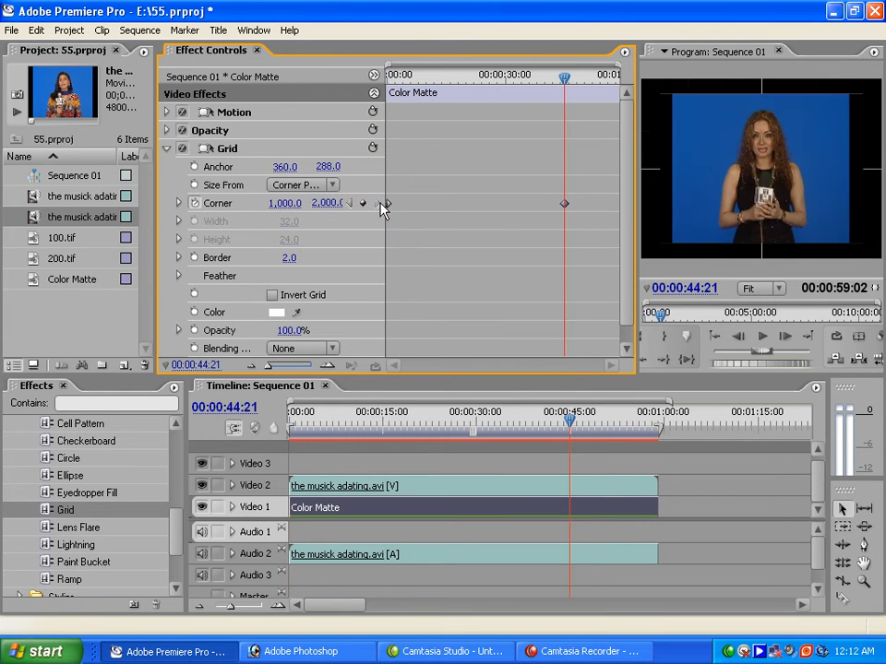
left_click(324, 205)
type("1,000")
key("Return")
left_click(329, 206)
type("10")
key("Return")
Step: Set the vertical Corner value at the second keyframe to 200 and check the grid at 00:00:27:23 with Video 2 hidden
left_click(329, 204)
type("200")
key("Return")
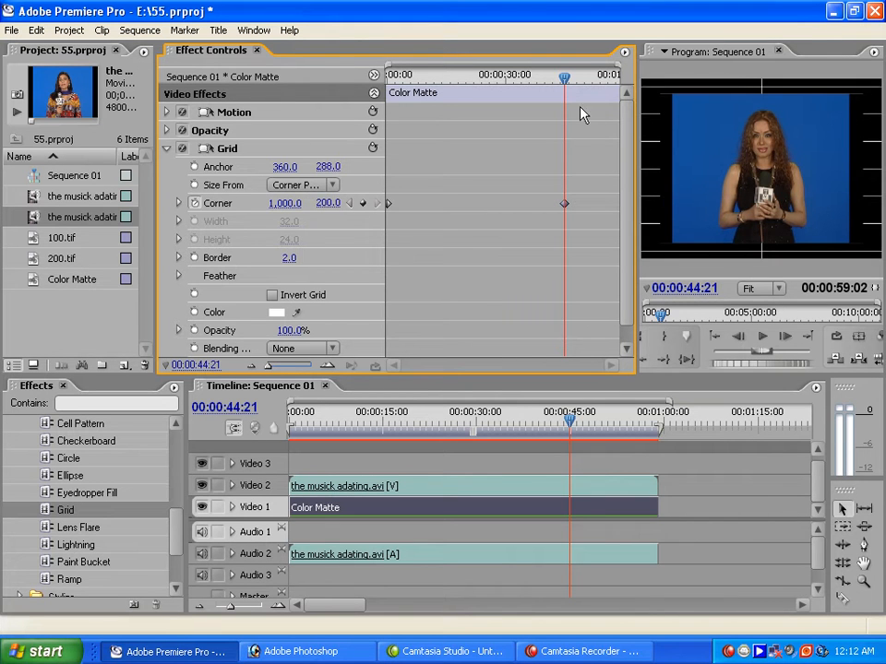
mouse_move(455, 420)
left_mouse_down()
mouse_move(340, 422)
mouse_move(466, 426)
left_mouse_up()
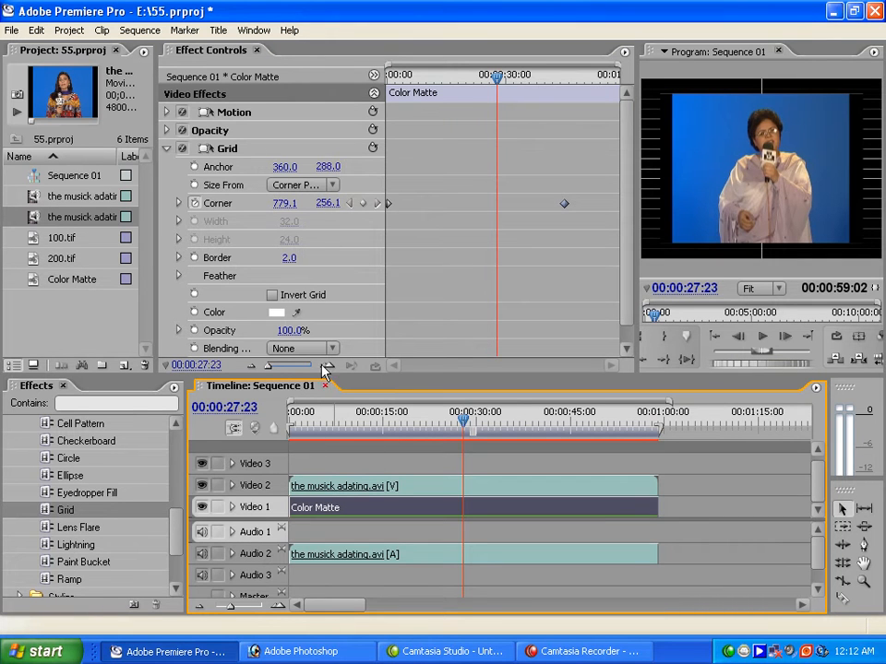
left_click(201, 487)
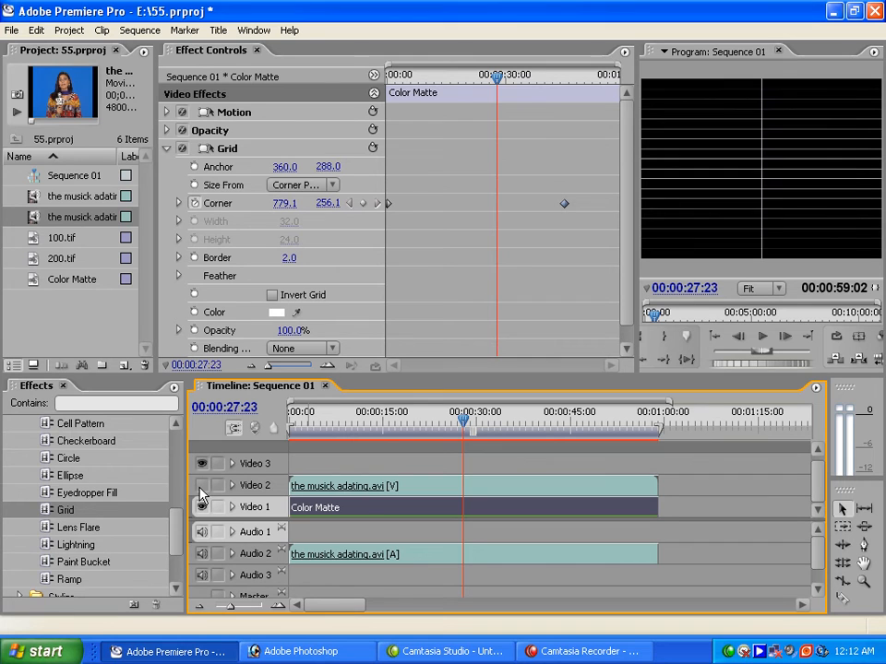
Step: Apply the Color Key effect from the Keying group to the musick adating.avi clip on Video 2 and show its settings
left_click(359, 492)
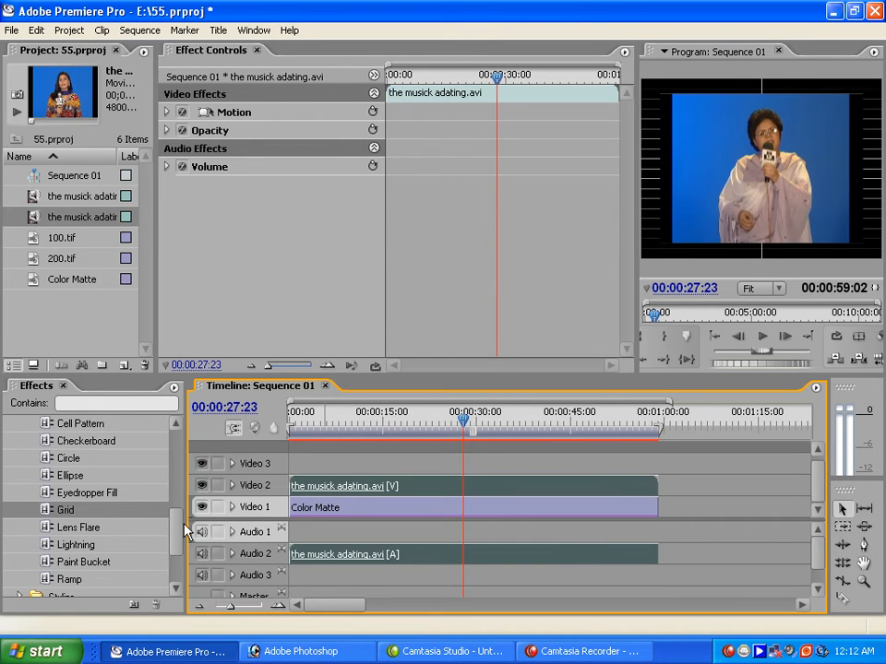
left_click_drag(178, 531, 170, 461)
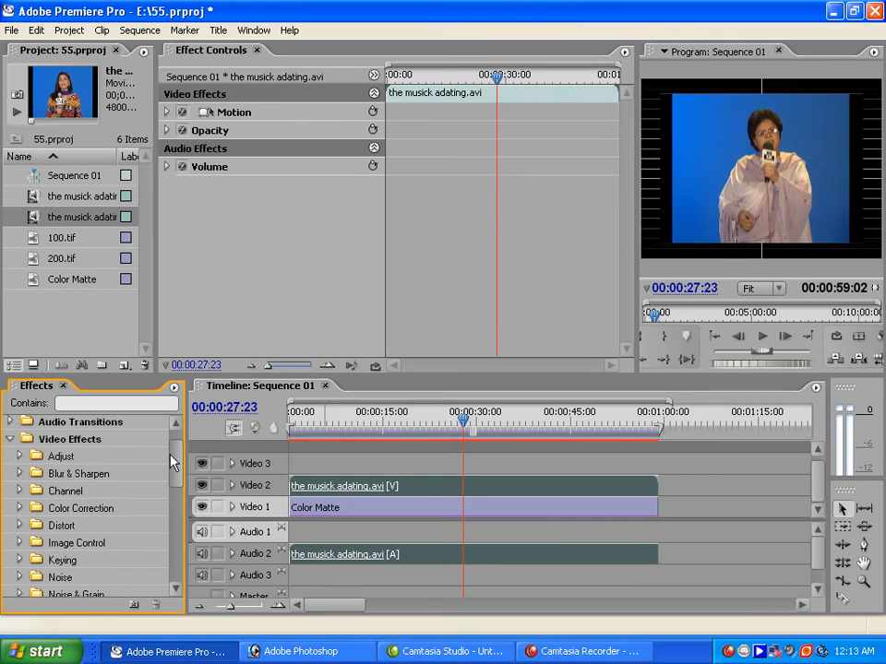
scroll(171, 461, "down", 5)
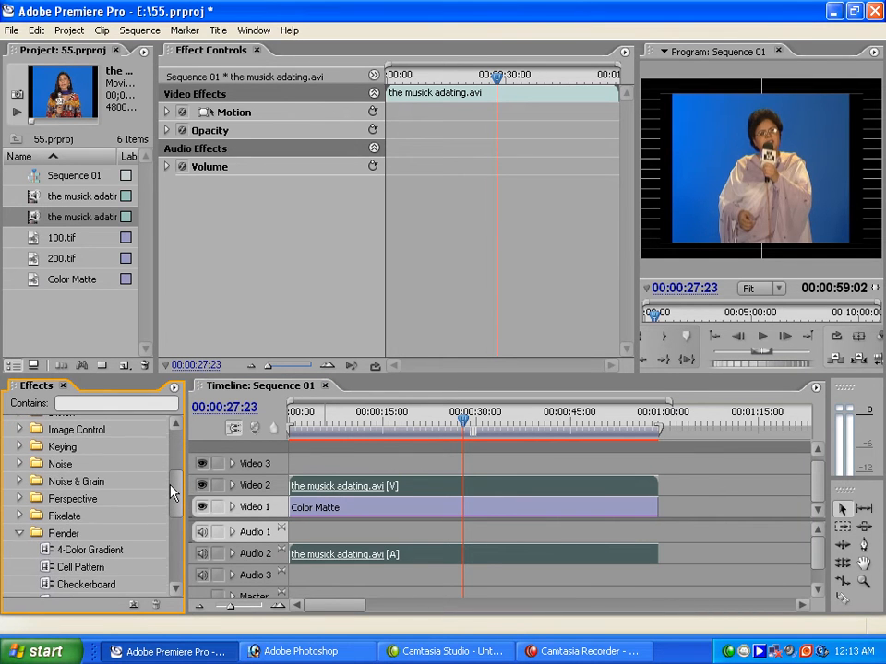
left_click(21, 443)
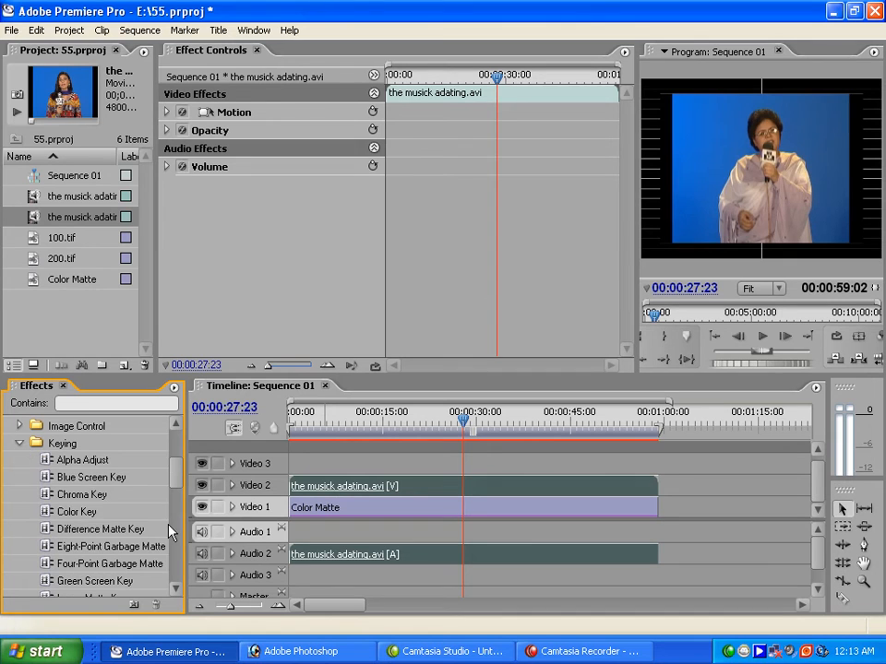
left_click_drag(89, 513, 309, 486)
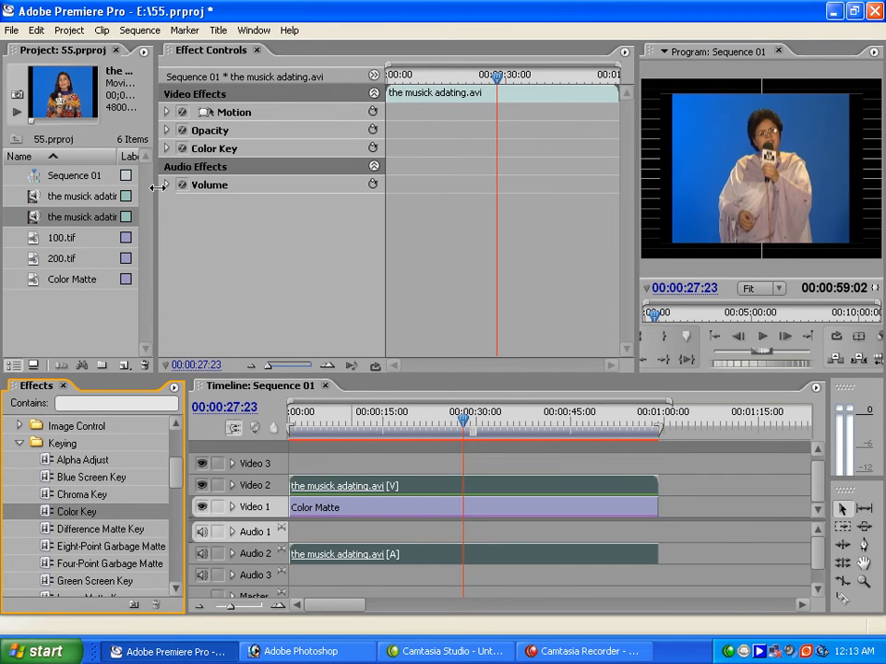
left_click(167, 149)
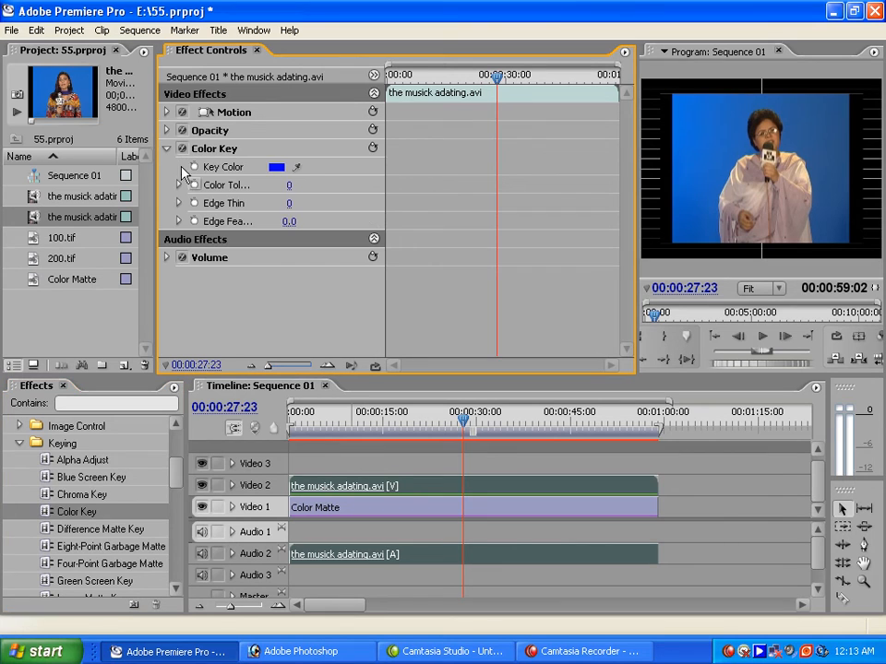
Step: Sample the footage's blue background as the Key Color and set Color Tolerance to 105
left_click(298, 167)
left_click_drag(298, 166, 709, 134)
mouse_move(291, 187)
left_mouse_down()
mouse_move(338, 191)
mouse_move(297, 190)
left_mouse_up()
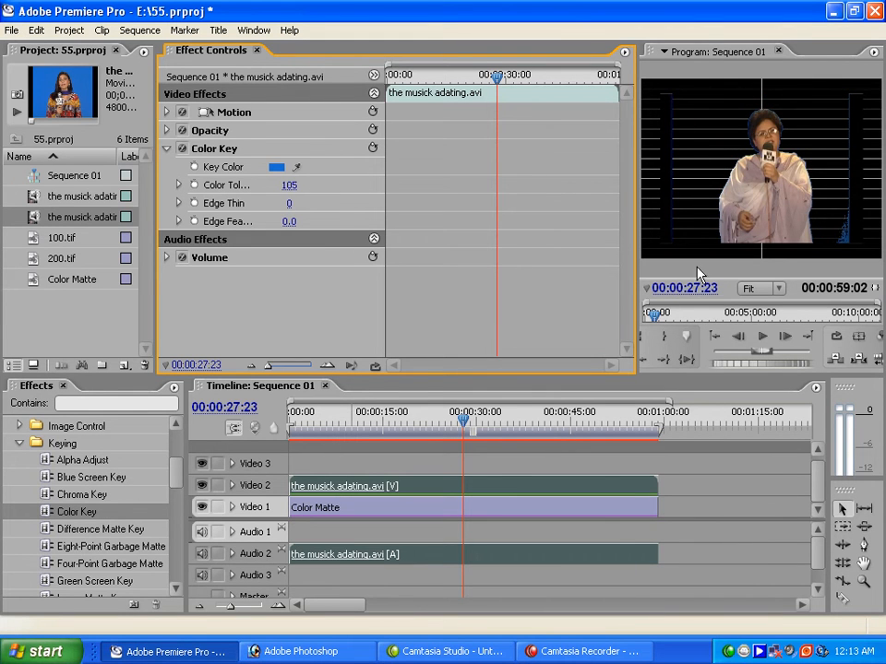
Step: Preview the keyed footage over the animated grid from 00:00:27:23
left_click(769, 342)
left_click(767, 342)
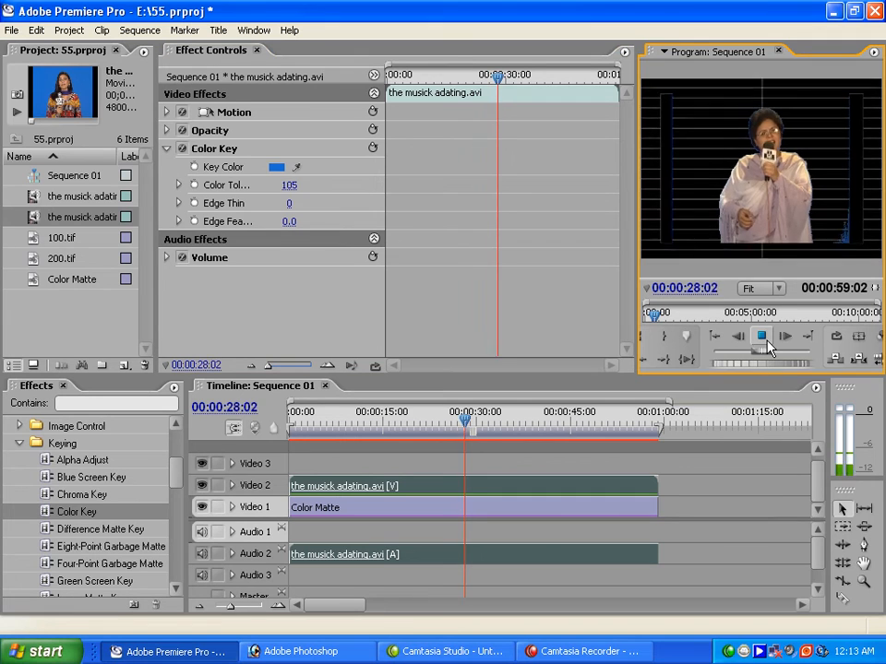
left_click(766, 341)
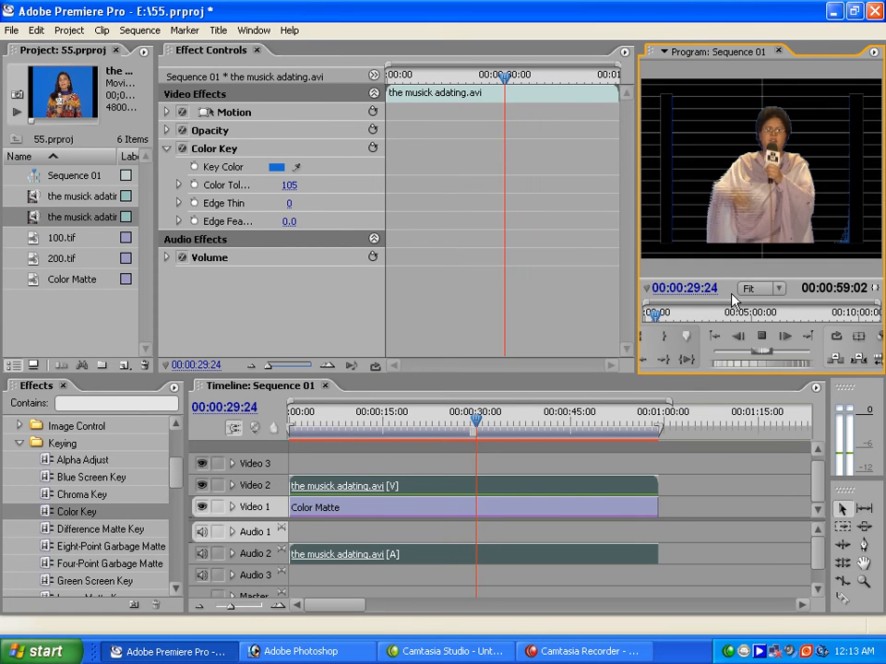
Step: Set the clip's Color Key Color Tolerance to 129 and preview the keyed footage, including the frame at 00:00:17:11
left_click(289, 190)
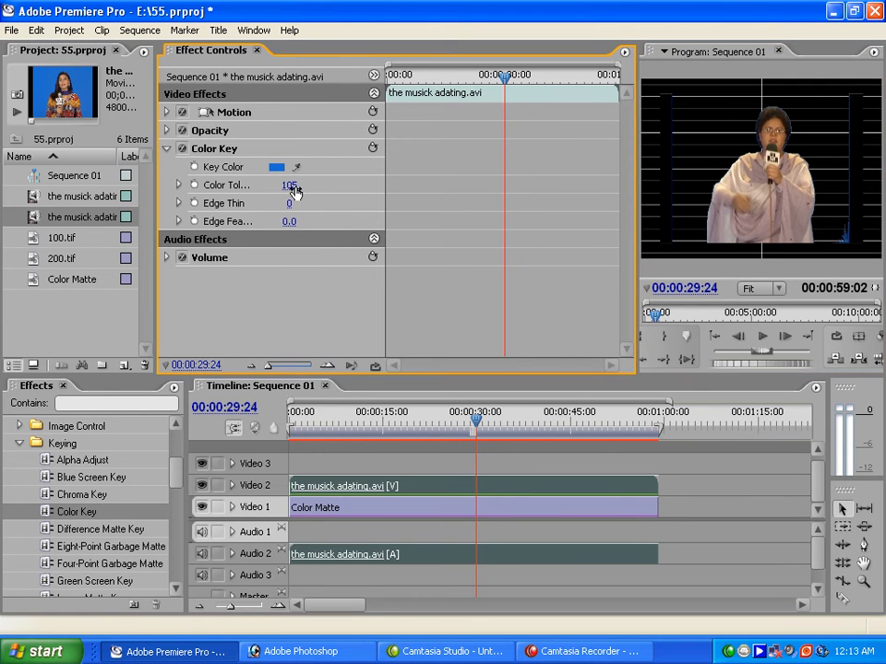
left_click(293, 186)
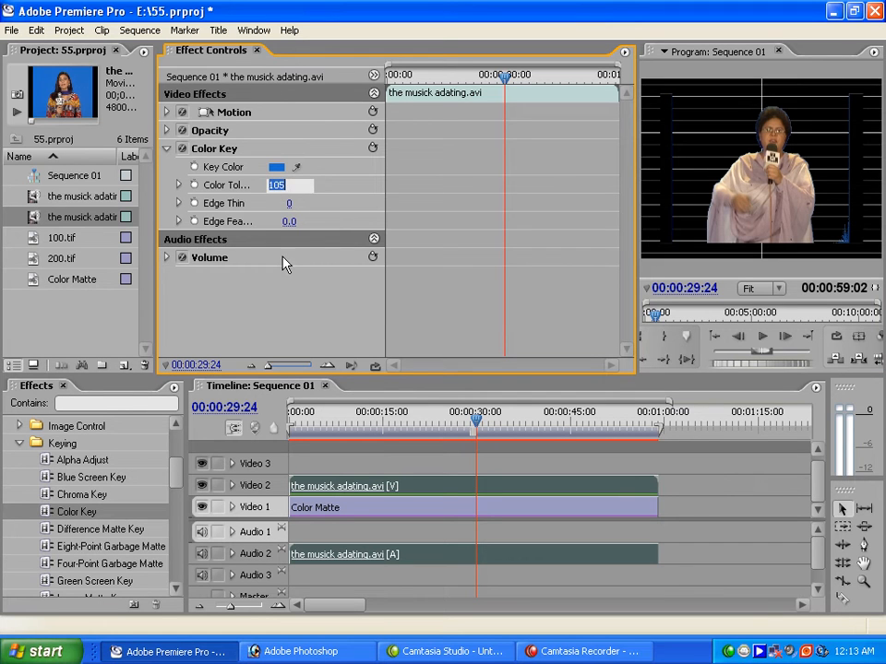
mouse_move(292, 185)
left_mouse_down()
mouse_move(346, 195)
mouse_move(295, 189)
mouse_move(305, 189)
left_mouse_up()
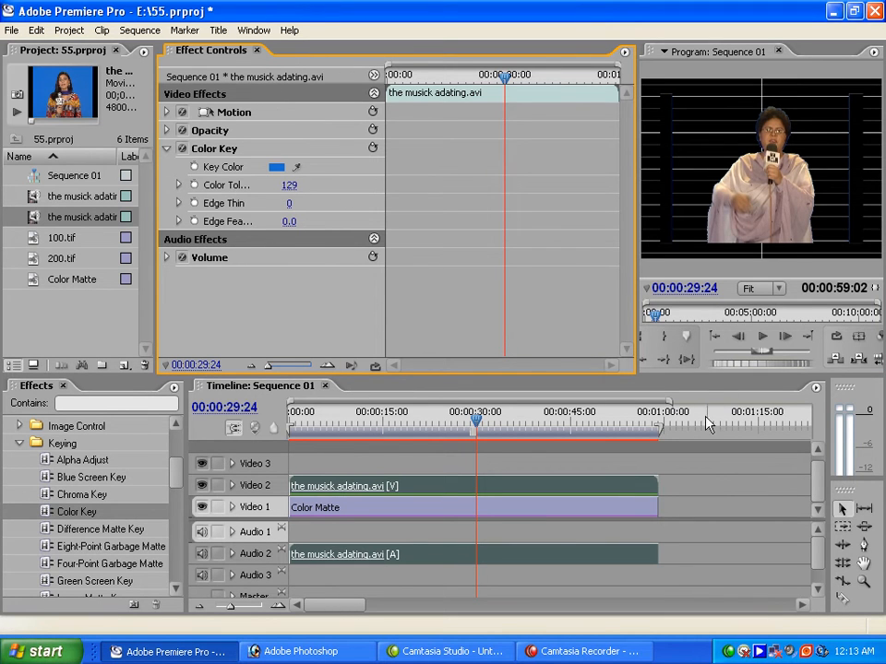
left_click(766, 343)
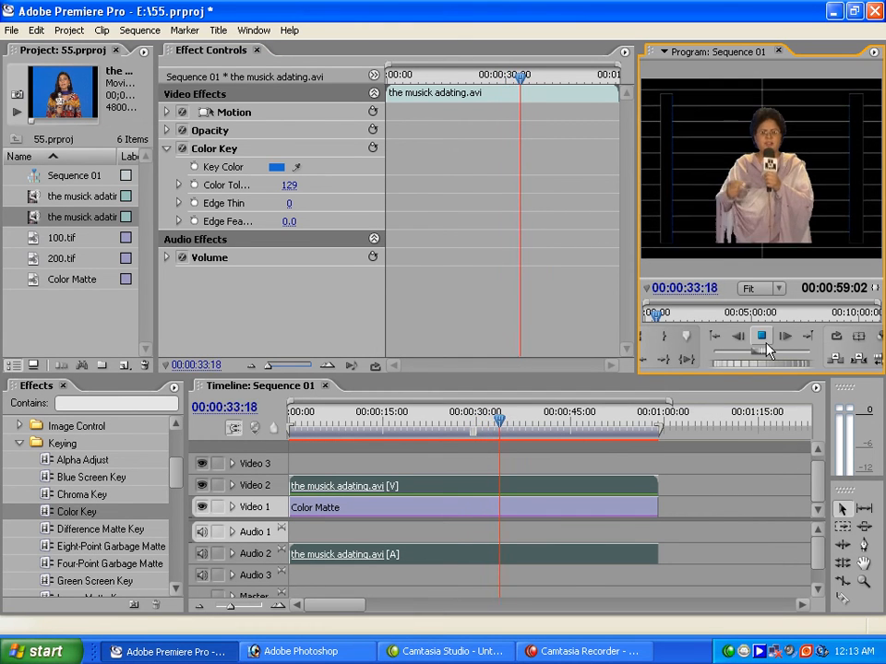
left_click(766, 341)
left_click_drag(490, 426, 397, 426)
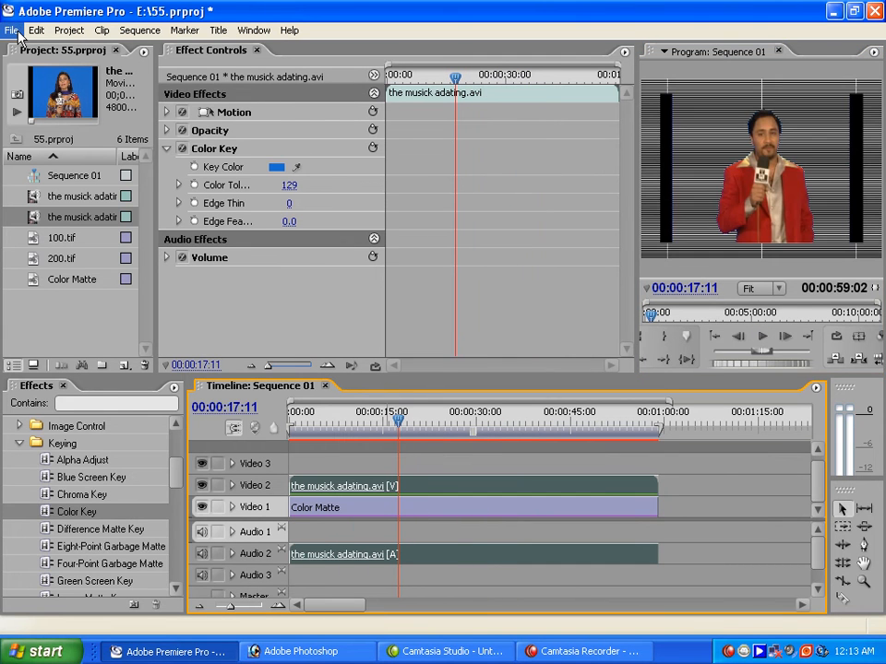
Step: Create a new sequence named Sequence 02 with 3 video tracks, a stereo master and 3 stereo audio tracks
left_click(17, 32)
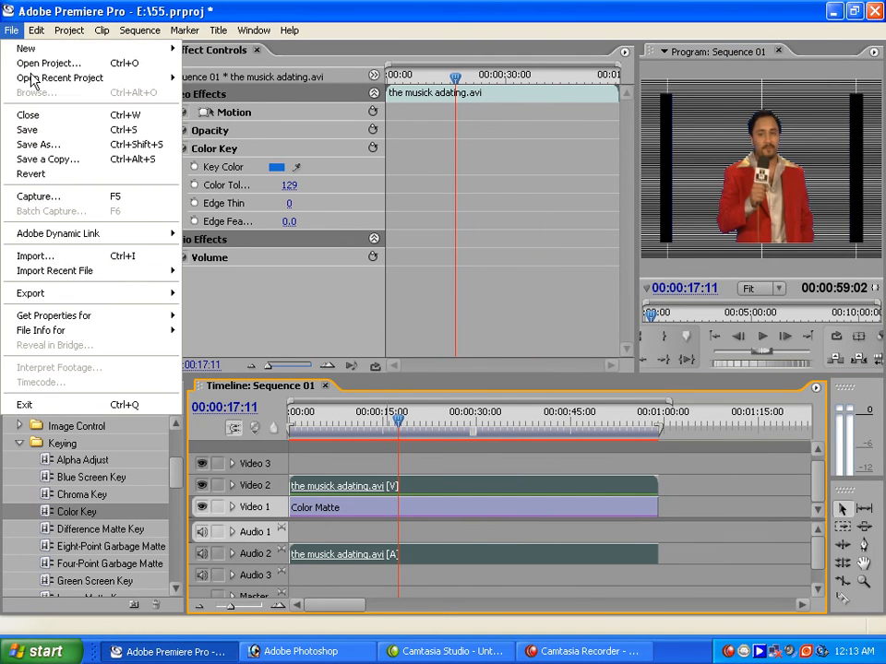
mouse_move(175, 50)
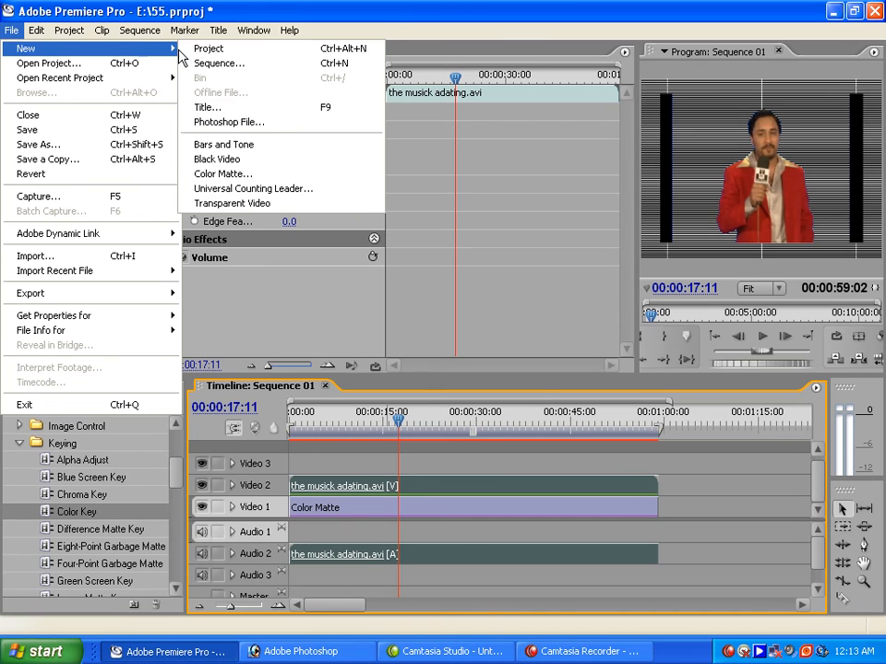
left_click(253, 68)
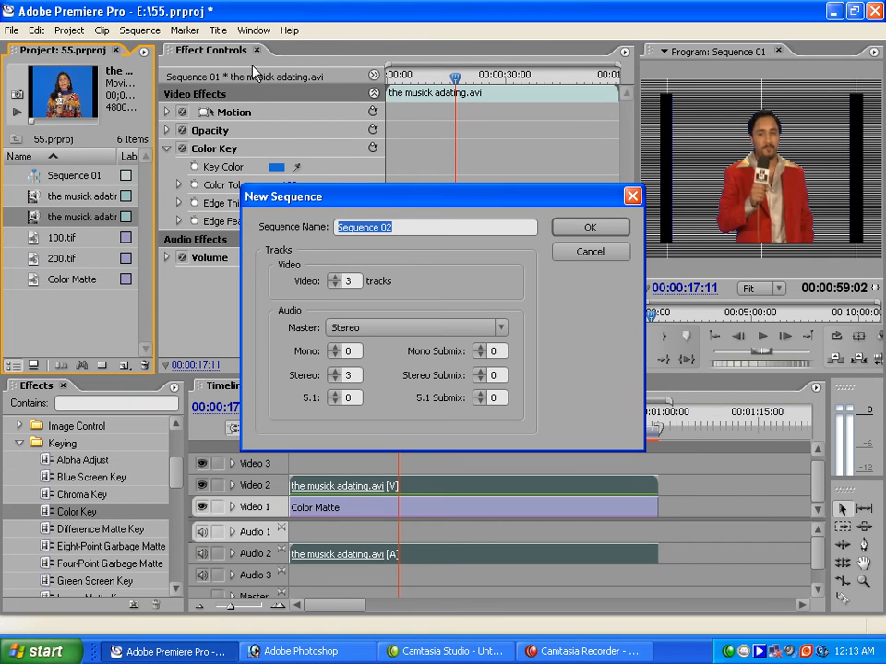
left_click(590, 227)
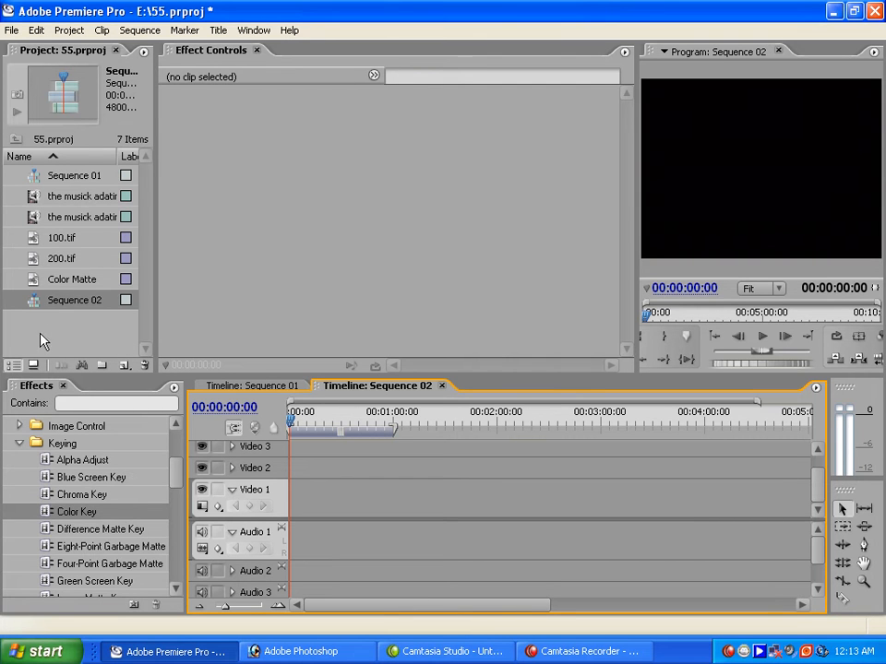
Step: Nest Sequence 01 at the start of Video 1 in Sequence 02 and collapse the Video 1 and Audio 1 tracks
left_click(88, 176)
left_click_drag(66, 175, 297, 496)
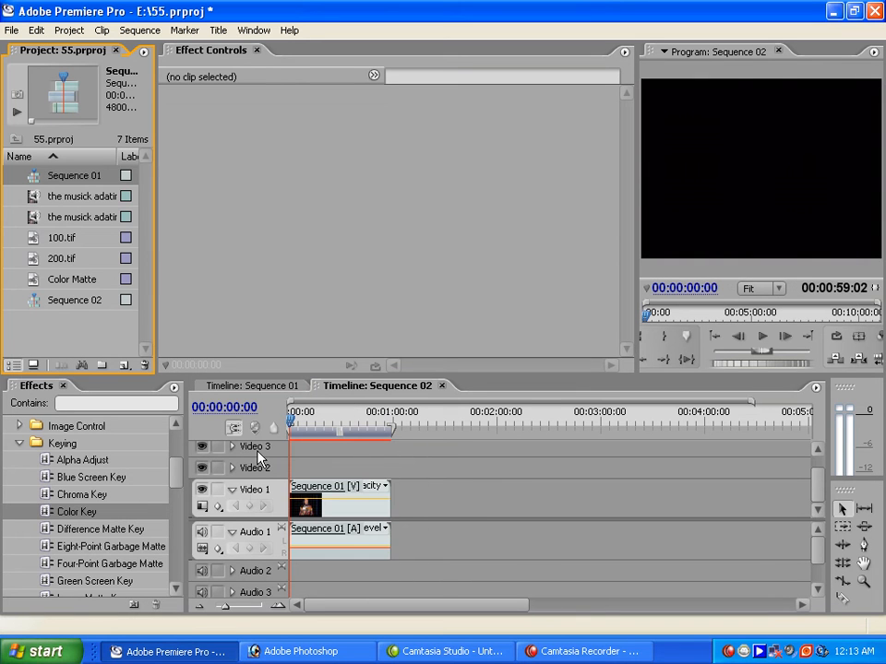
left_click(231, 491)
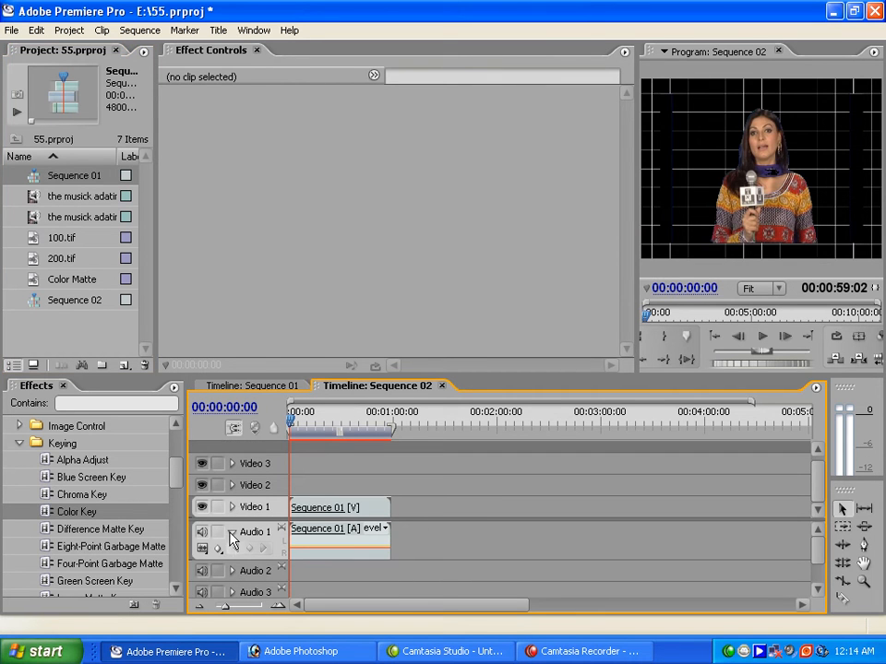
left_click(231, 532)
left_click_drag(300, 422, 296, 420)
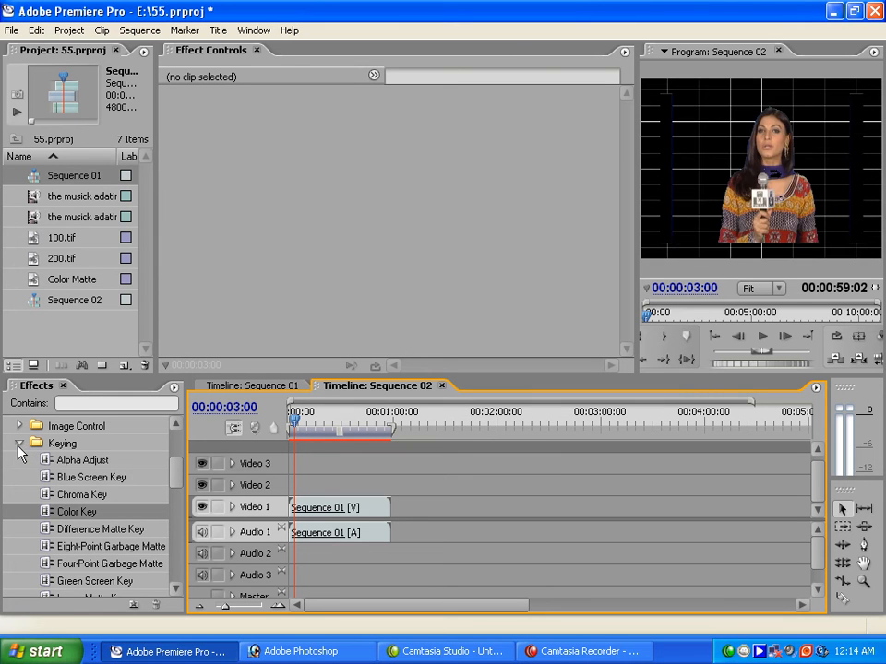
Step: Apply the Basic 3D effect from the Perspective group to the nested Sequence 01 clip and show its settings
left_click(19, 446)
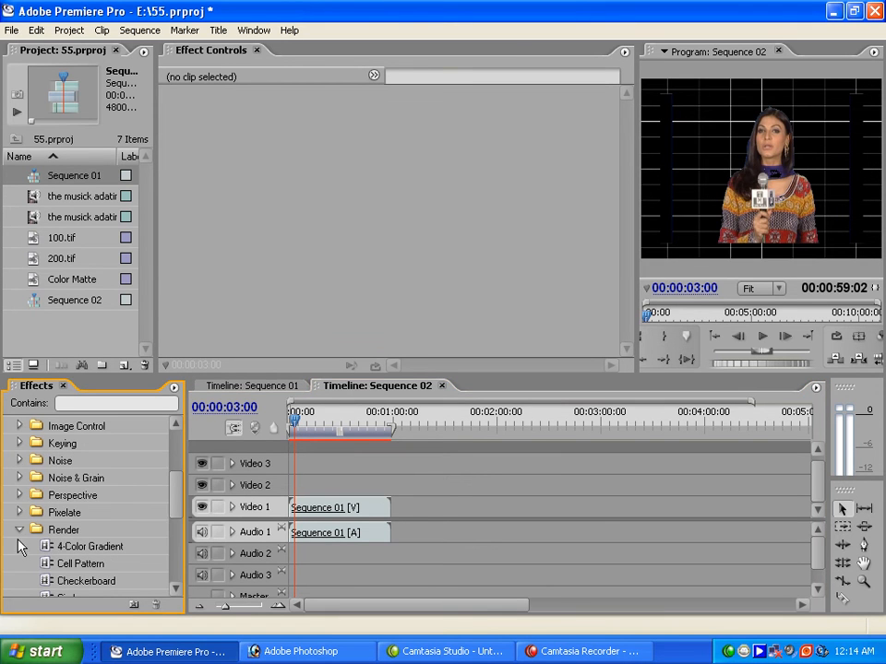
left_click(19, 532)
left_click(21, 495)
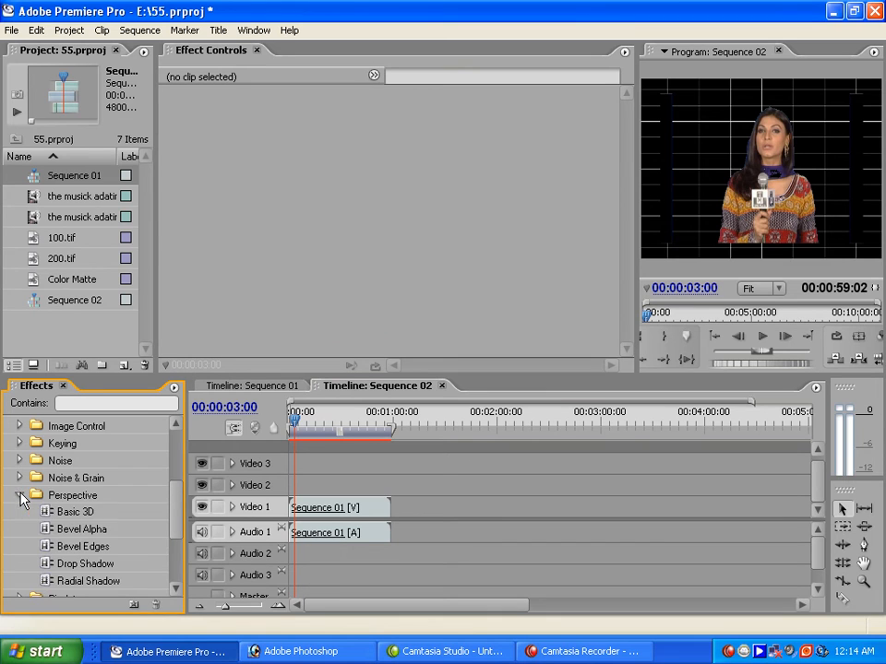
left_click_drag(72, 516, 331, 519)
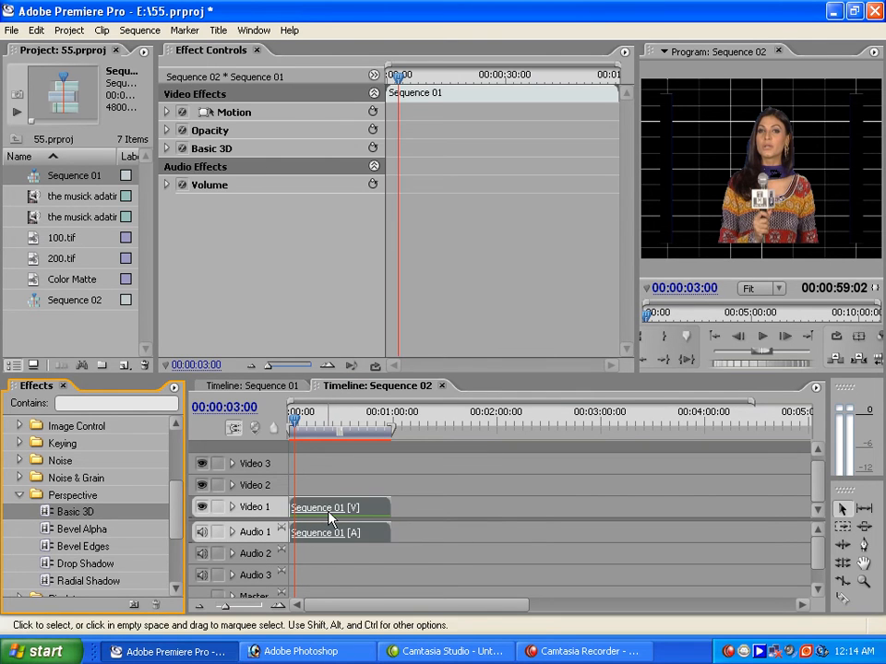
left_click(166, 148)
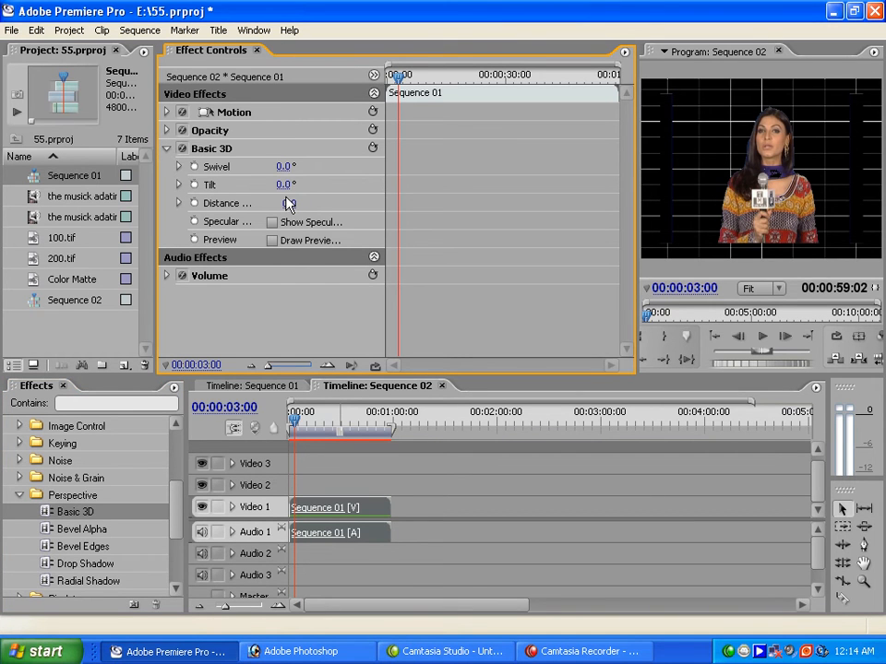
Step: Try a Basic 3D Swivel of 54° with a playback preview, and reset the effect at the sequence start
left_click_drag(286, 173, 334, 173)
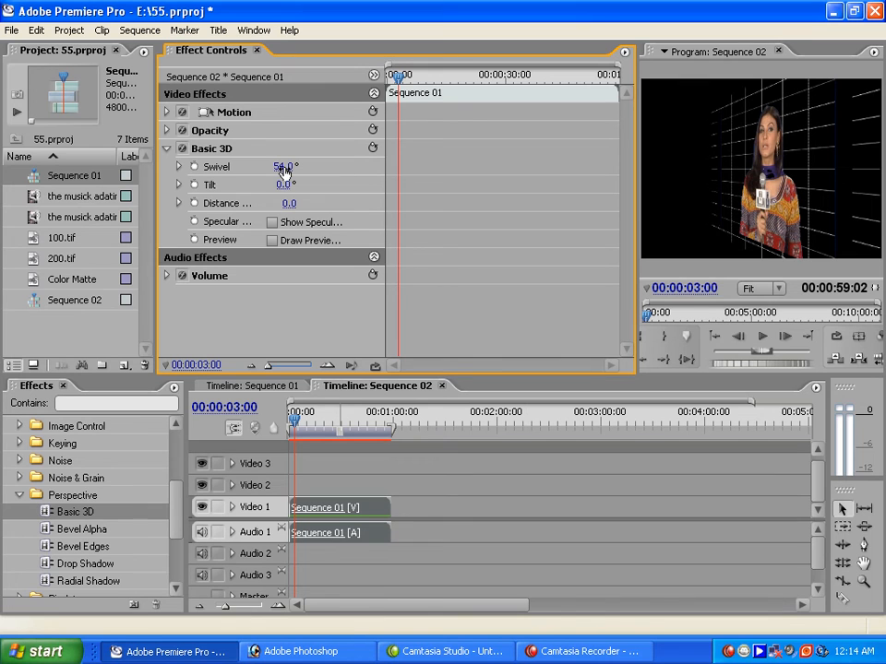
left_click(761, 338)
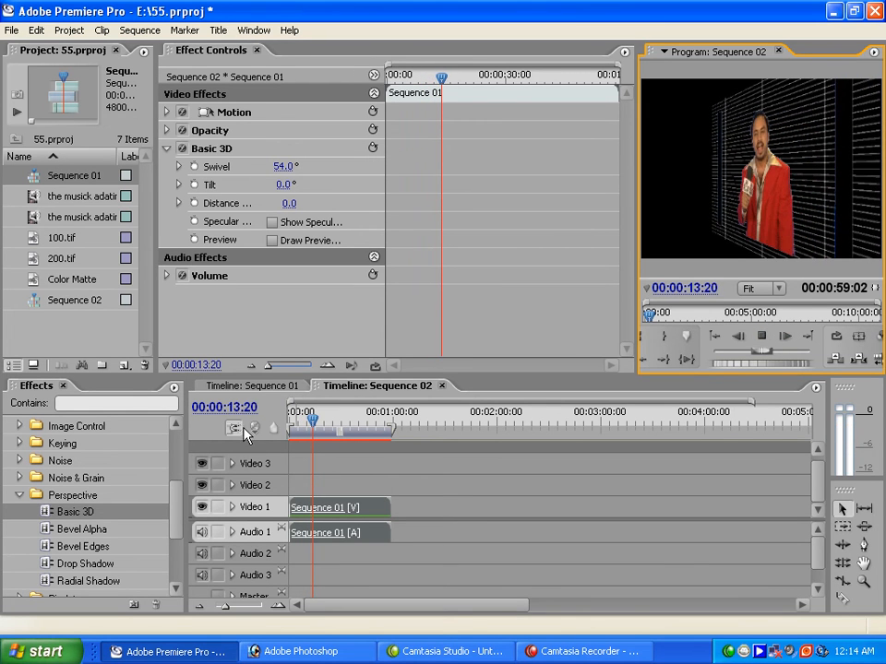
left_click(305, 422)
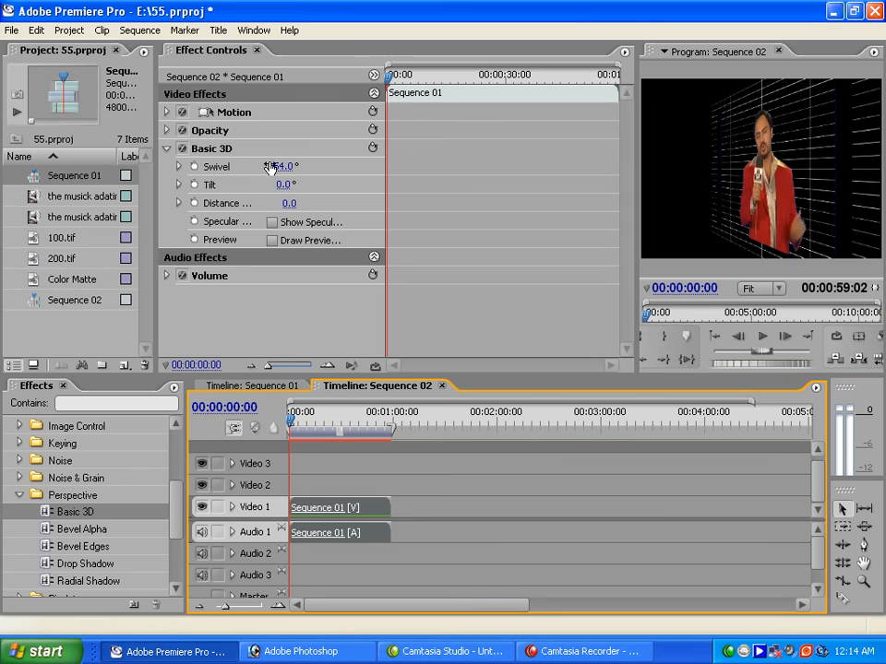
left_click(375, 150)
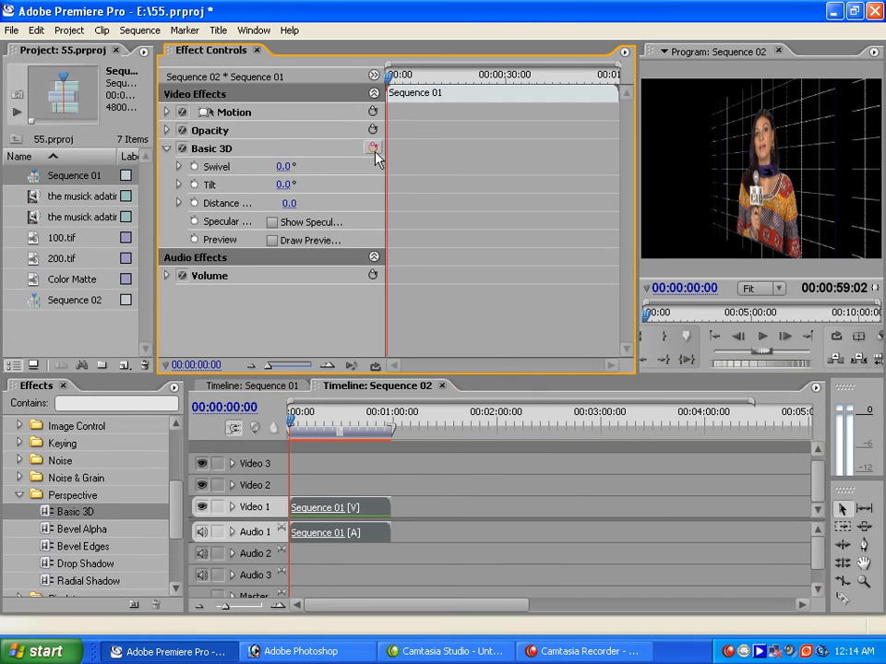
Step: Keyframe the Basic 3D Swivel from 0° at the clip's start to 41° at 00:00:12:01
left_click(196, 168)
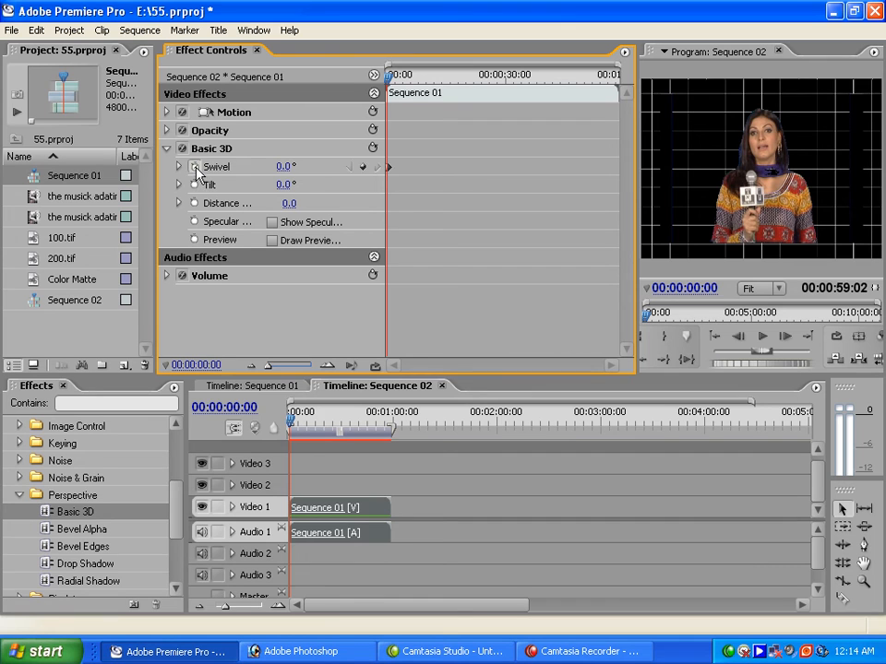
left_click(435, 76)
left_click_drag(282, 166, 355, 159)
left_click(284, 166)
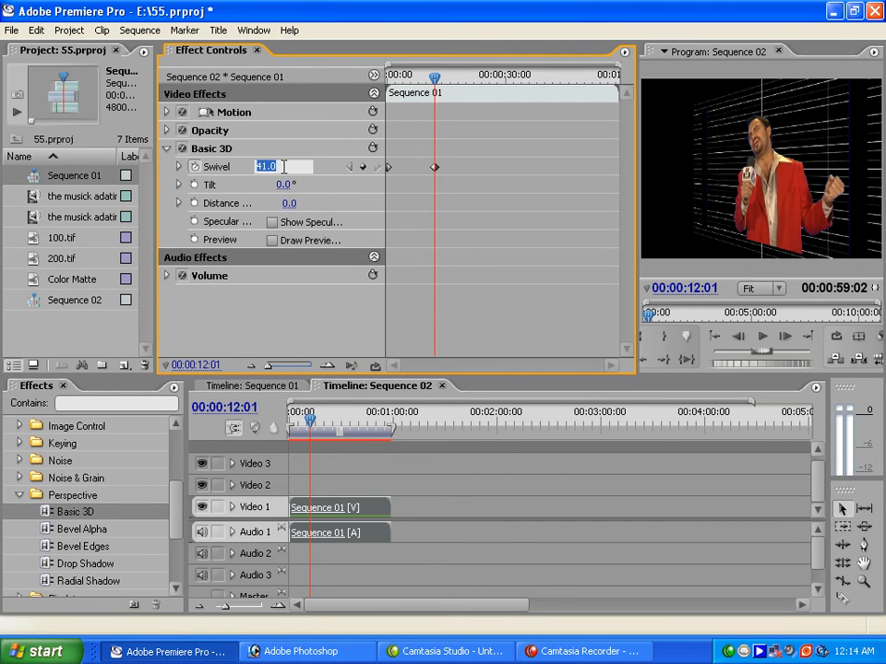
Step: Preview the swivel animation from the sequence start and inspect the frame at 00:00:38:13
left_click_drag(314, 426, 288, 426)
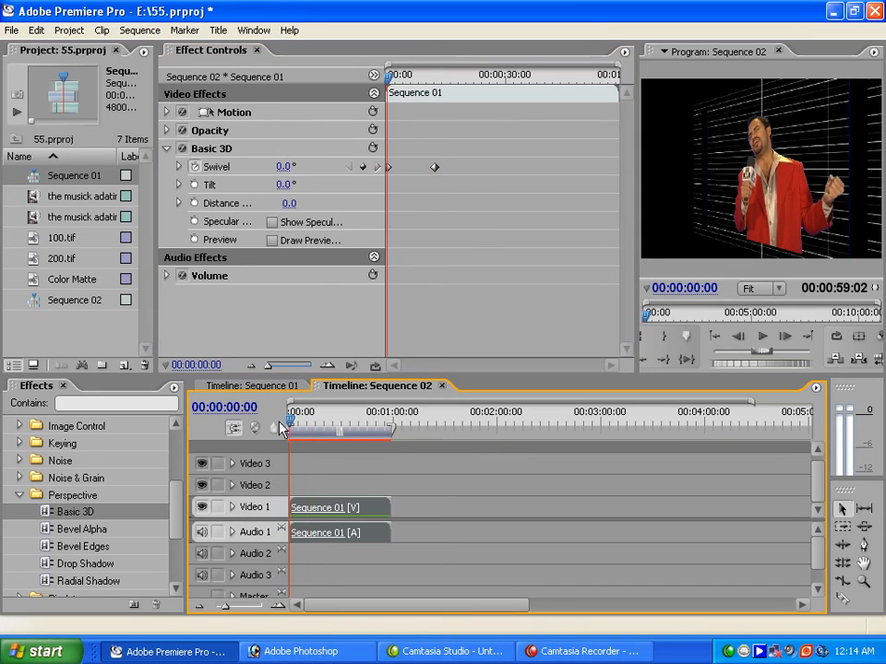
left_click(712, 489)
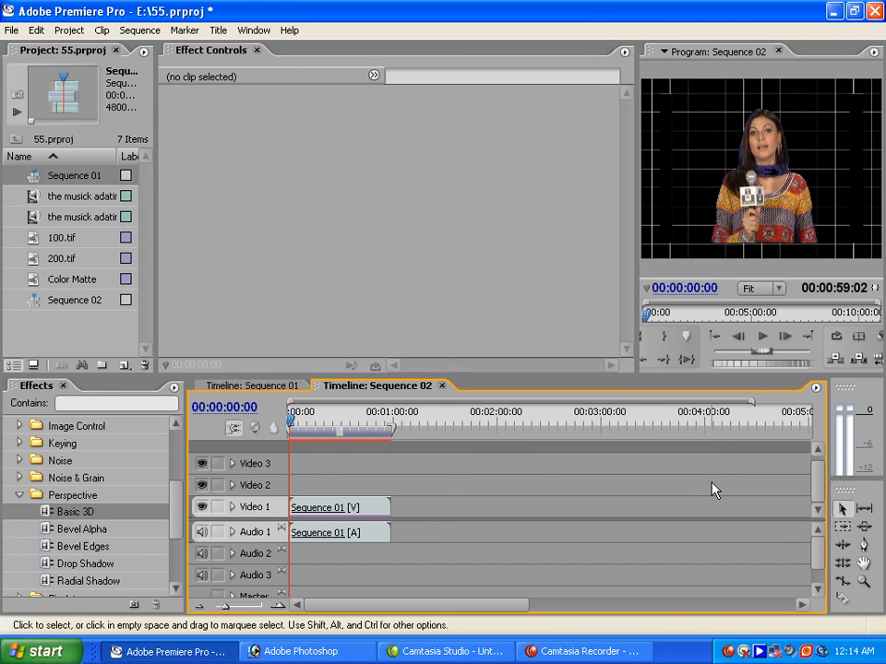
left_click(765, 341)
left_click(764, 340)
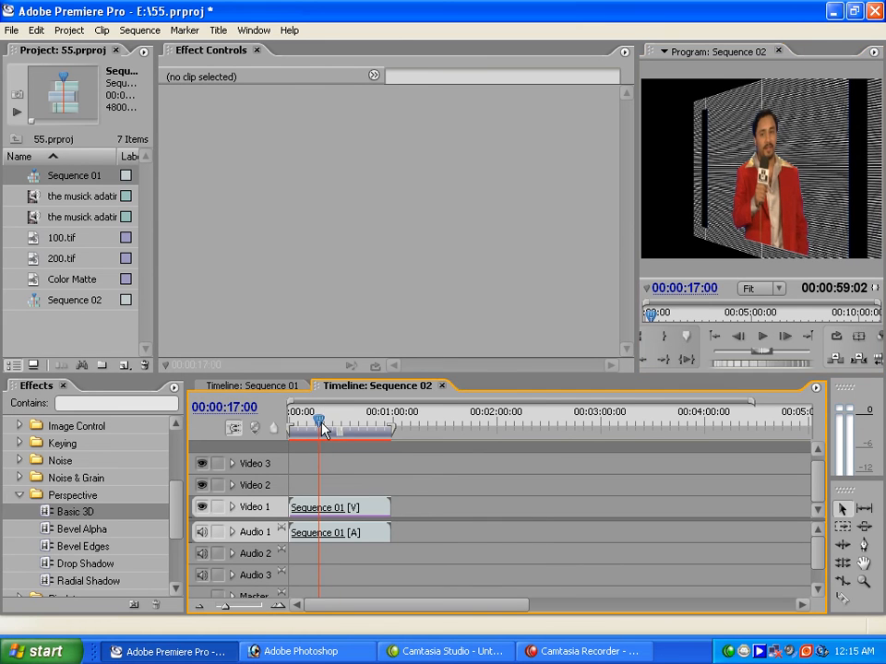
left_click_drag(321, 421, 359, 427)
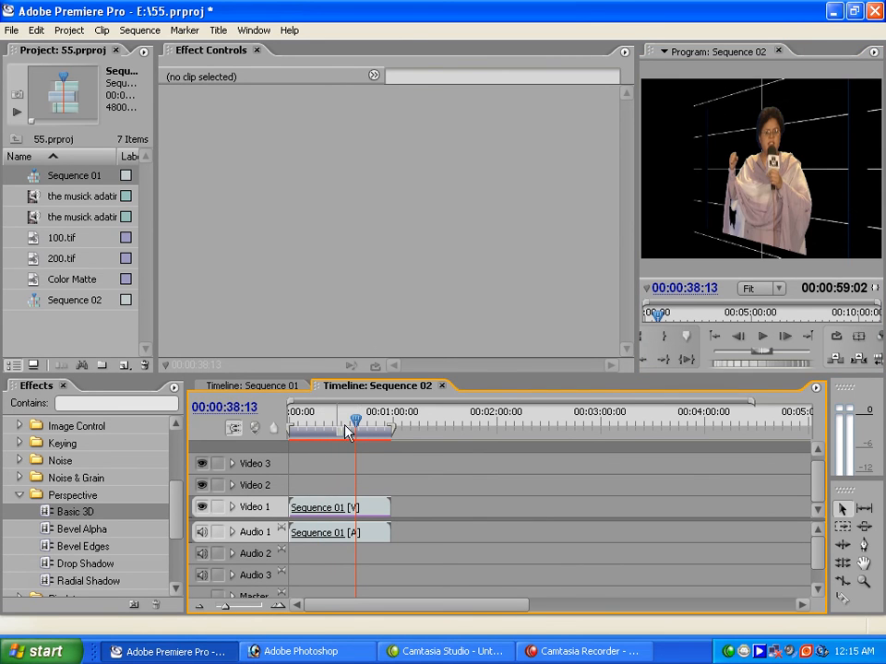
Step: Copy the Sequence 01 clip from Video 1 to Video 2 and align the copy with the sequence start
left_click(328, 508)
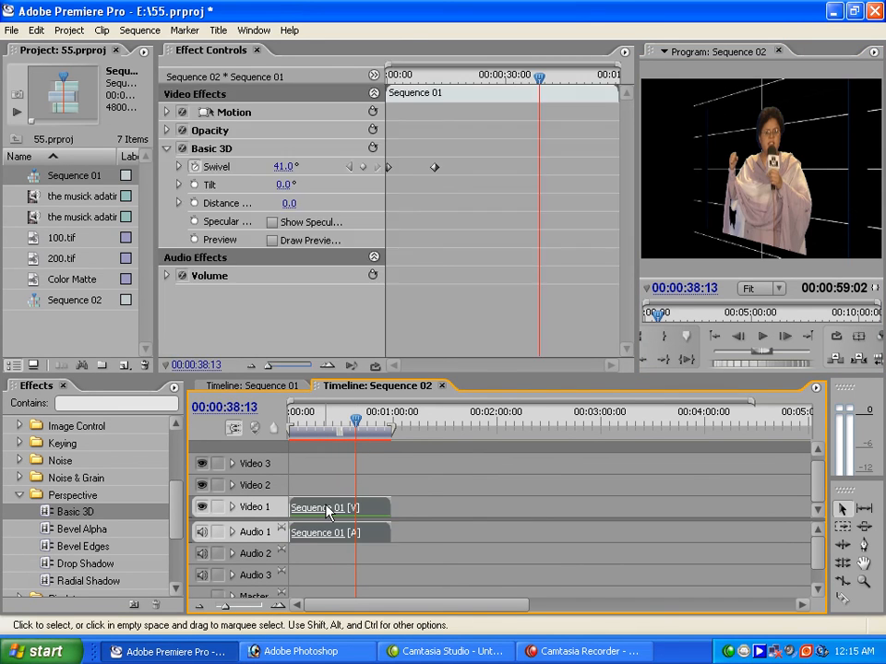
left_click(46, 33)
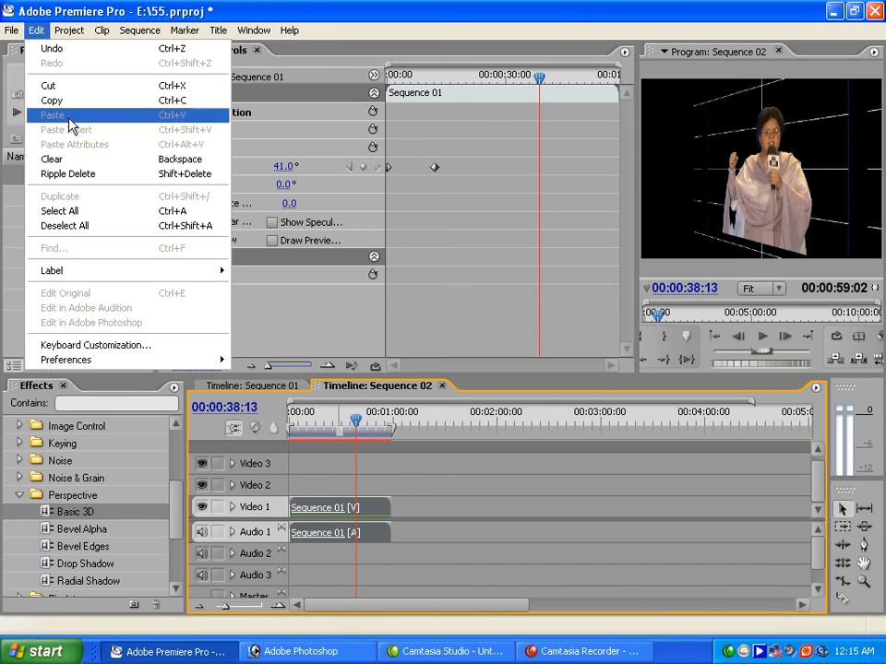
left_click(66, 97)
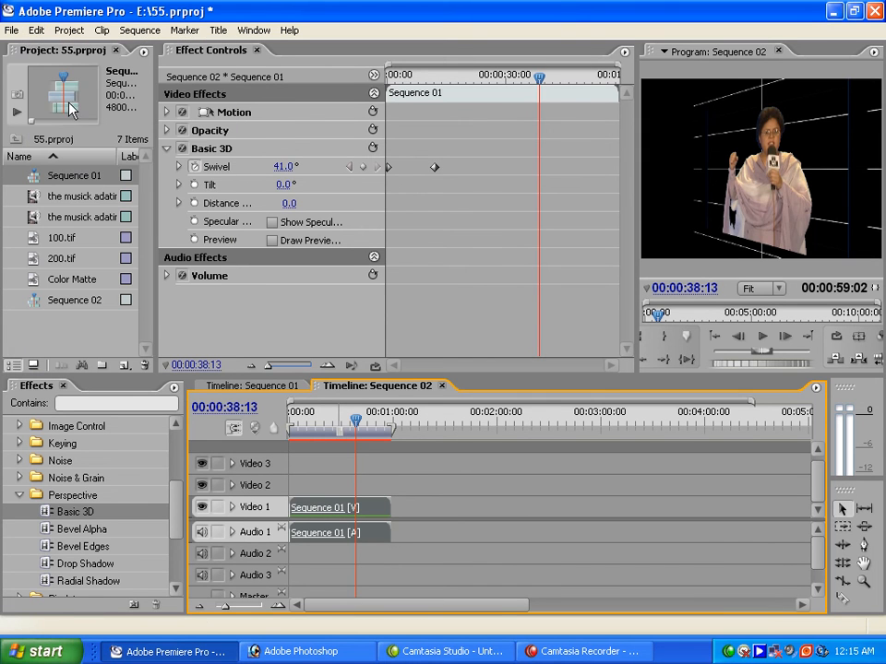
left_click(261, 486)
left_click(48, 35)
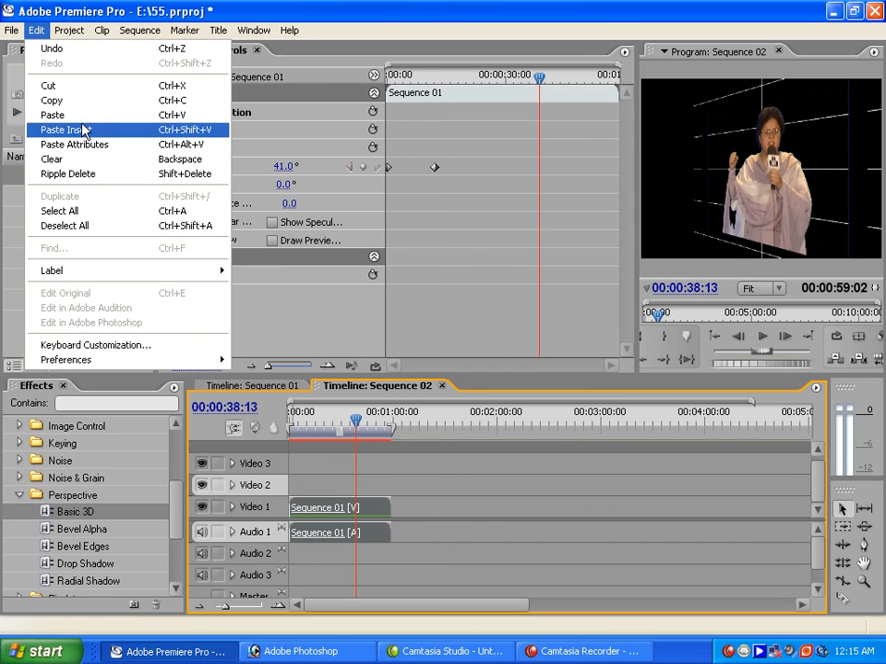
left_click(63, 111)
left_click_drag(403, 492, 329, 486)
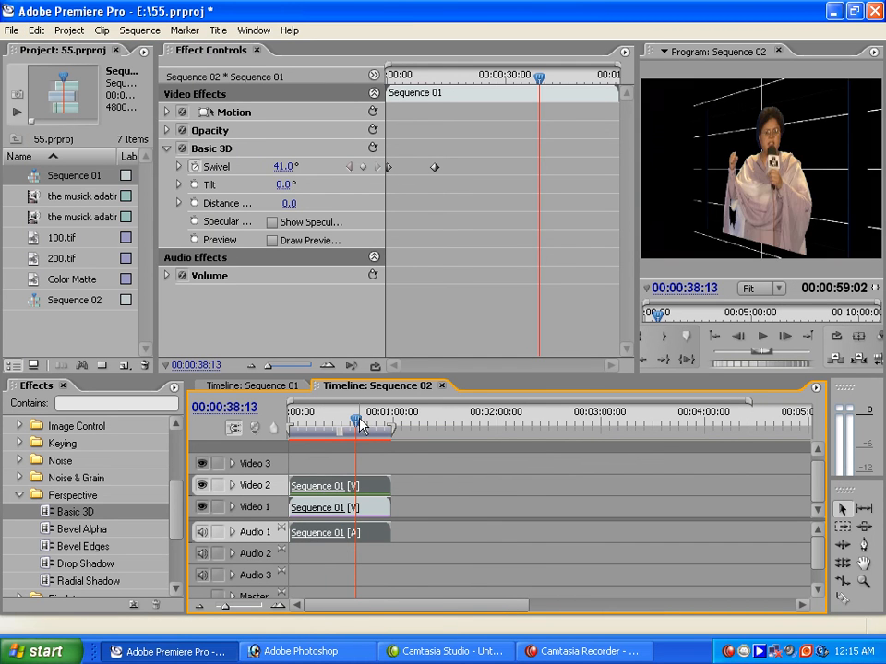
Step: Remove the Swivel keyframes from the Video 2 copy and reset its Basic 3D effect at the sequence start
left_click(330, 421)
left_click(378, 480)
left_click(378, 485)
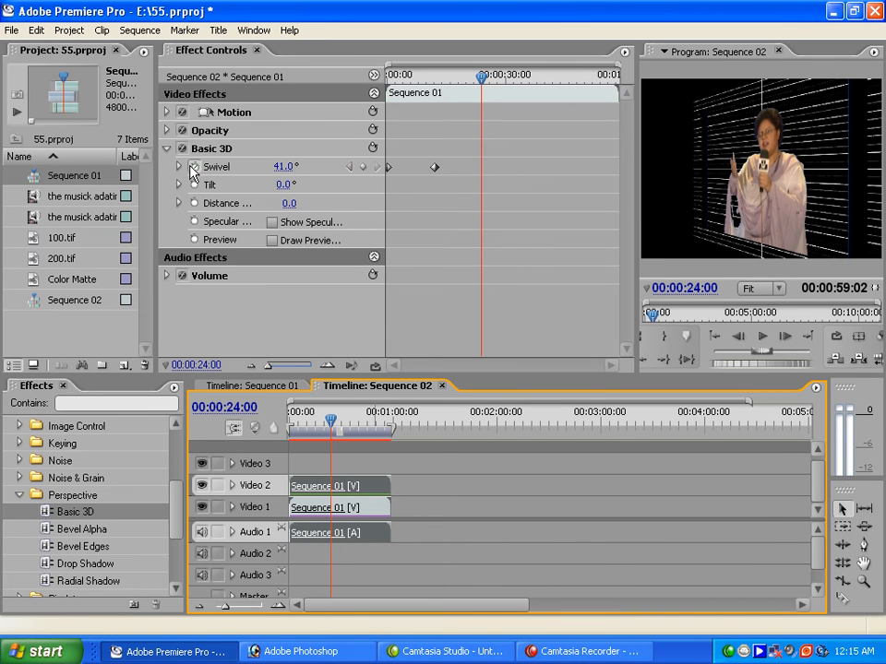
left_click(195, 167)
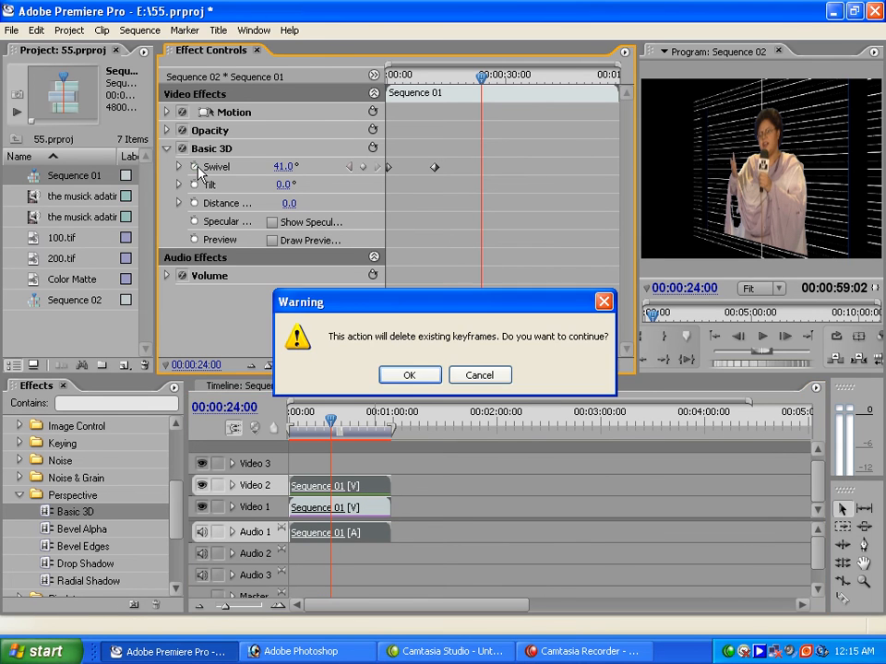
left_click(434, 376)
left_click_drag(490, 87, 394, 96)
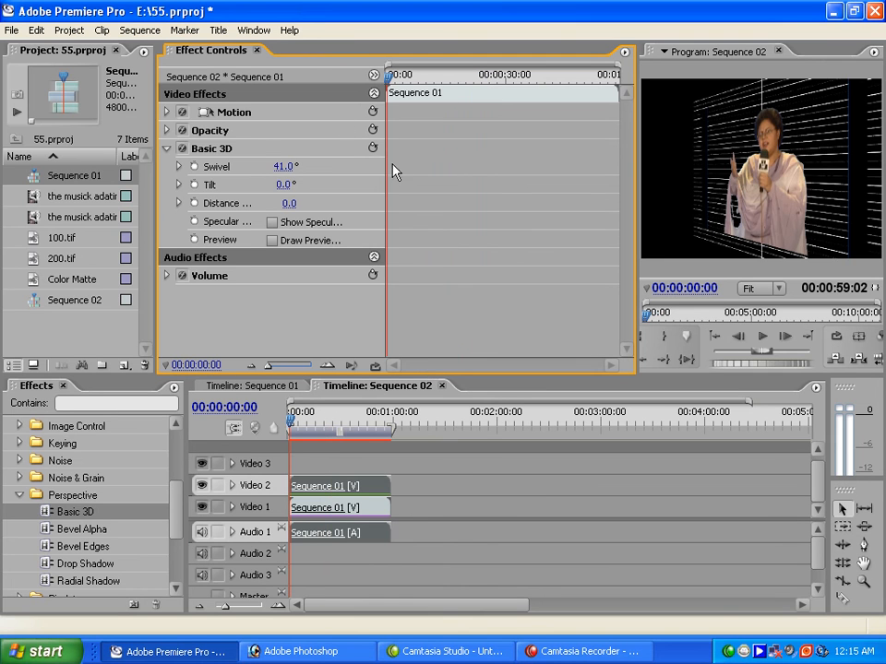
left_click(374, 149)
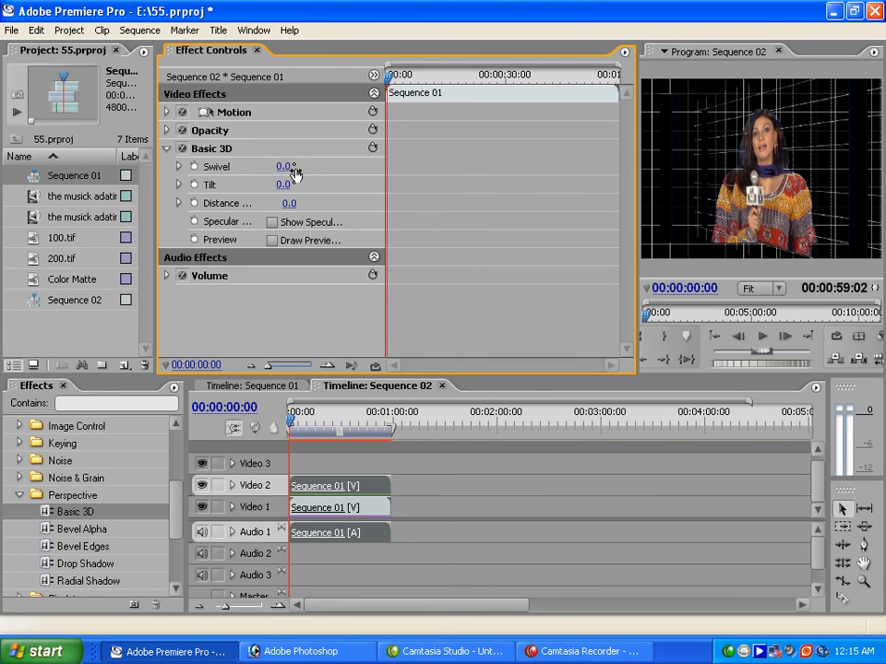
Step: Set the Video 2 clip's Basic 3D Swivel to -54° and horizontal Position to 216, and preview the result from 00:00:21:13
mouse_move(285, 170)
left_mouse_down()
mouse_move(370, 172)
mouse_move(170, 175)
mouse_move(215, 183)
mouse_move(205, 184)
mouse_move(218, 194)
mouse_move(283, 166)
mouse_move(260, 165)
mouse_move(310, 175)
mouse_move(285, 171)
left_mouse_up()
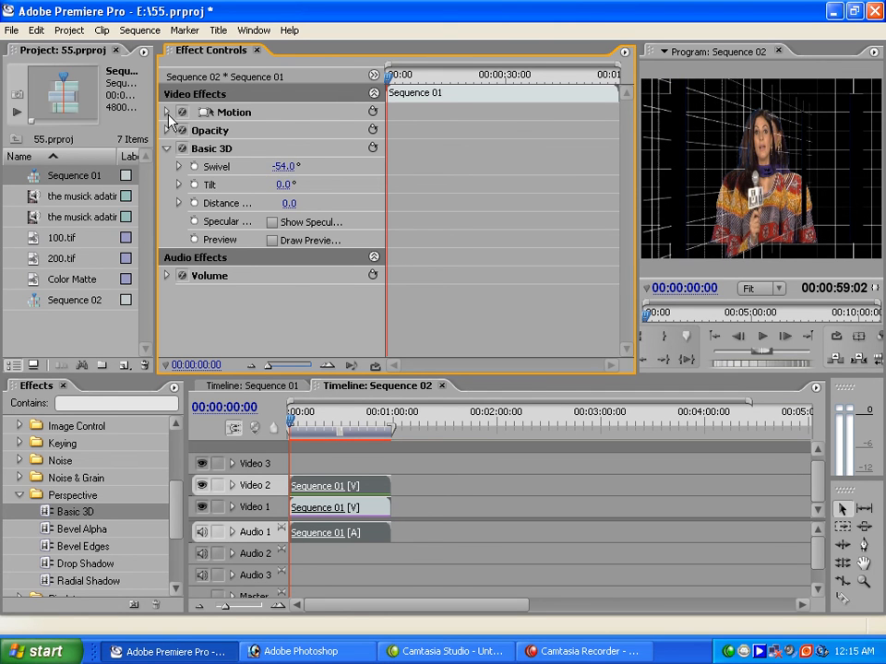
left_click(167, 111)
left_click_drag(282, 130, 246, 139)
left_click(327, 423)
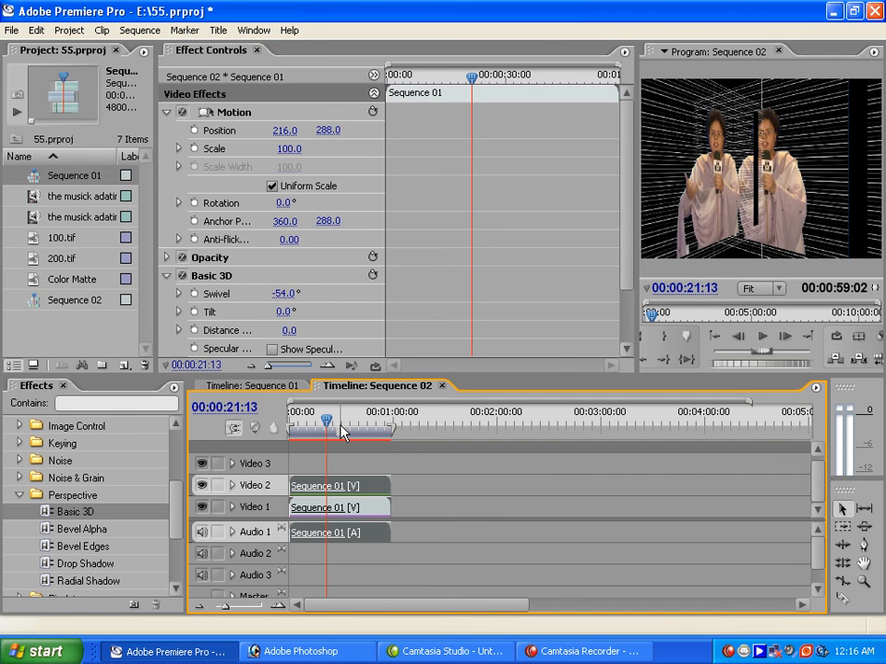
left_click(770, 339)
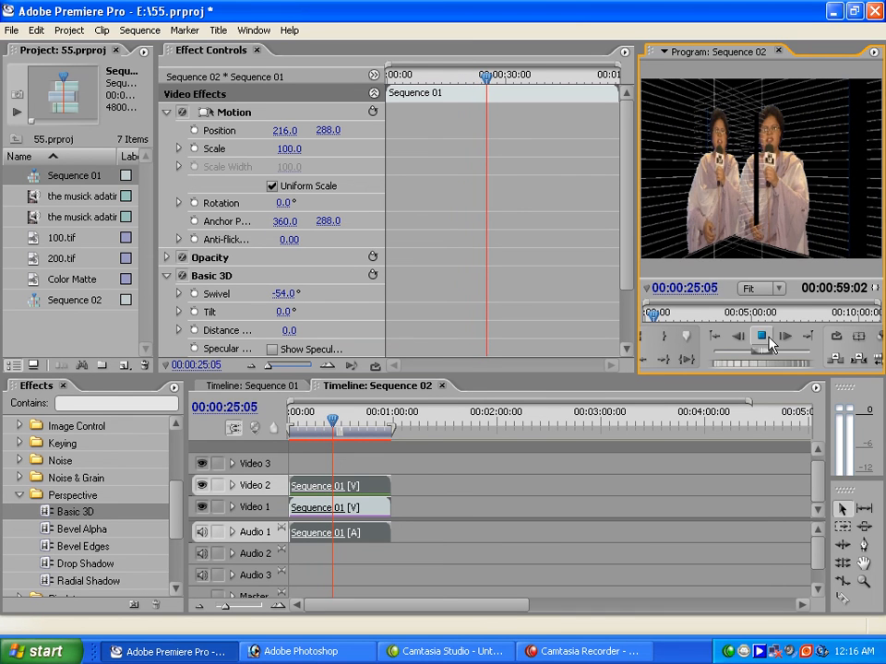
Step: Replace the Video 1 clip's Swivel keyframes with a fixed 67° swivel and shift its image to the right in the frame
left_click(349, 522)
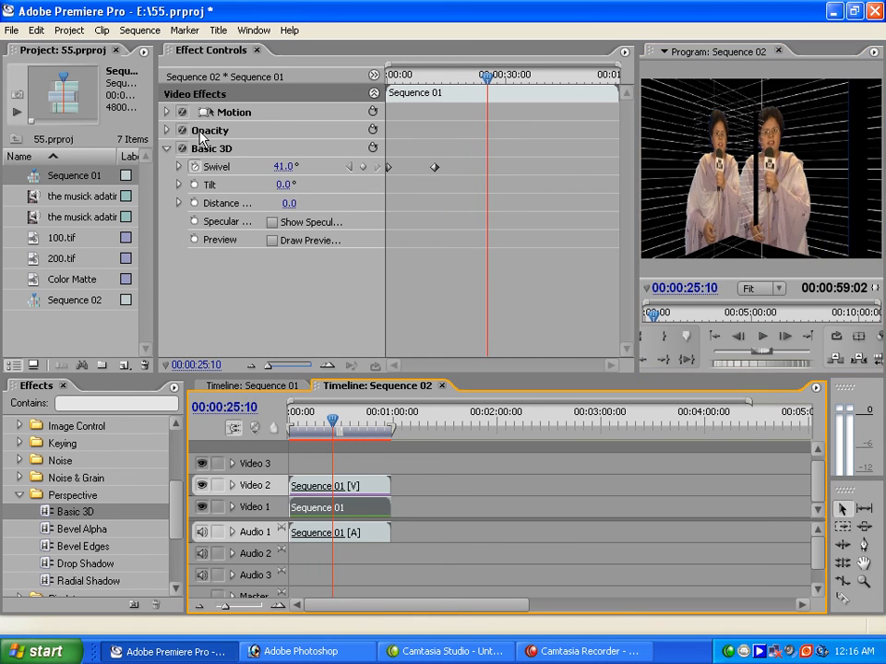
left_click(195, 167)
left_click(429, 375)
left_click_drag(286, 169, 249, 181)
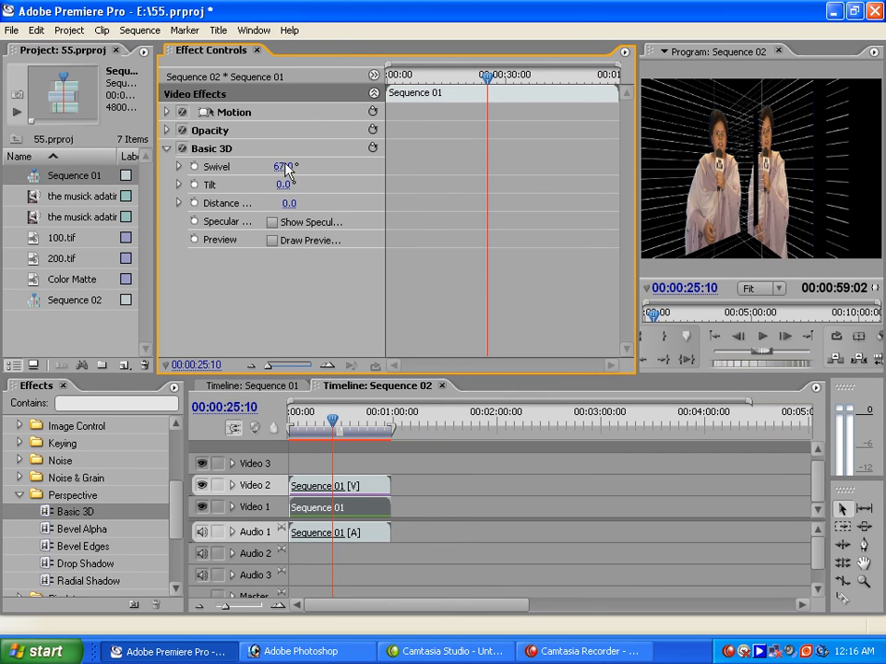
left_click(230, 111)
left_click_drag(793, 167, 846, 164)
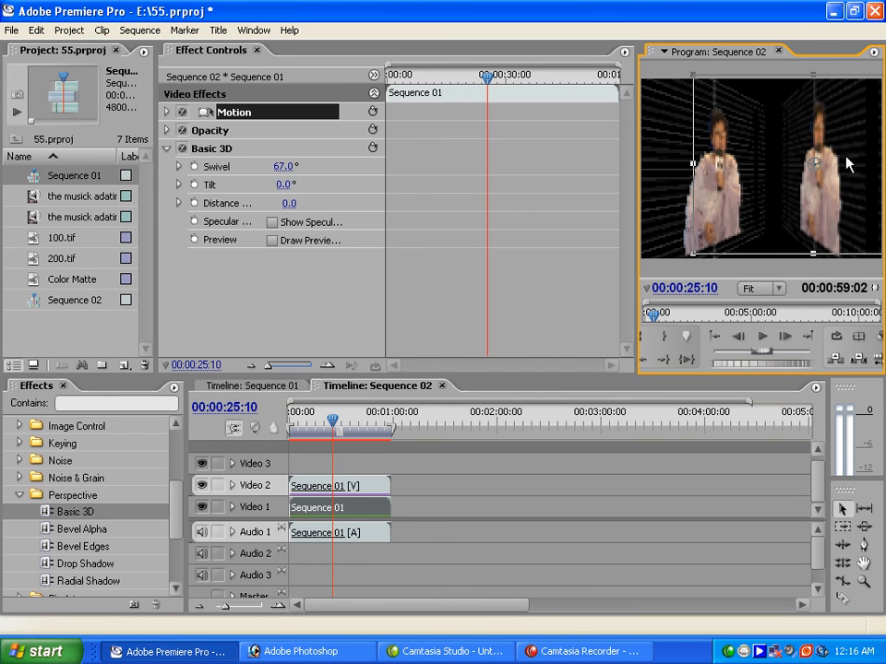
Step: Set the Video 2 clip's Swivel to -58° and move its image left to Position 179.7, 290.8
left_click(377, 486)
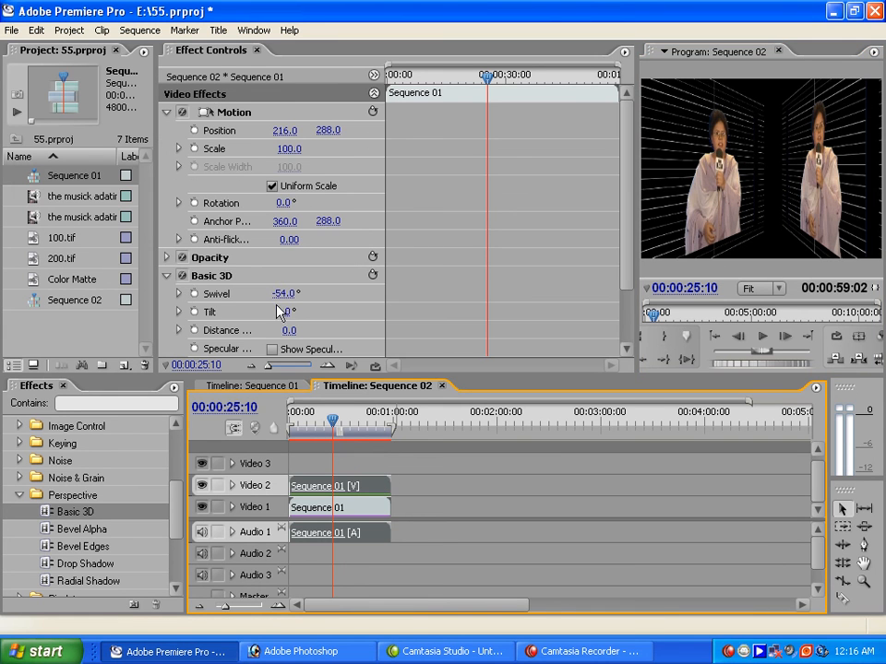
left_click_drag(274, 295, 255, 302)
left_click(247, 112)
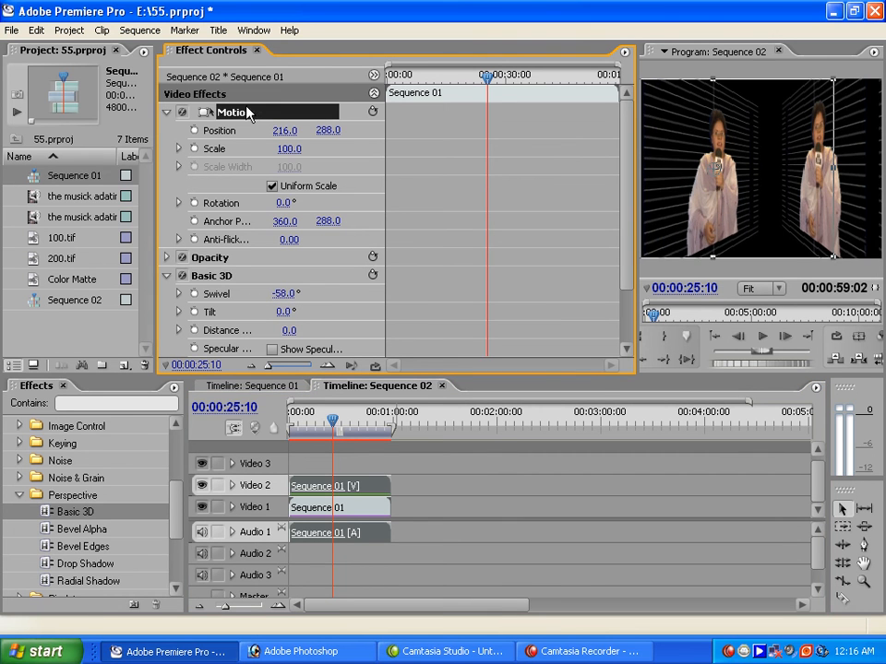
left_click_drag(668, 120, 661, 129)
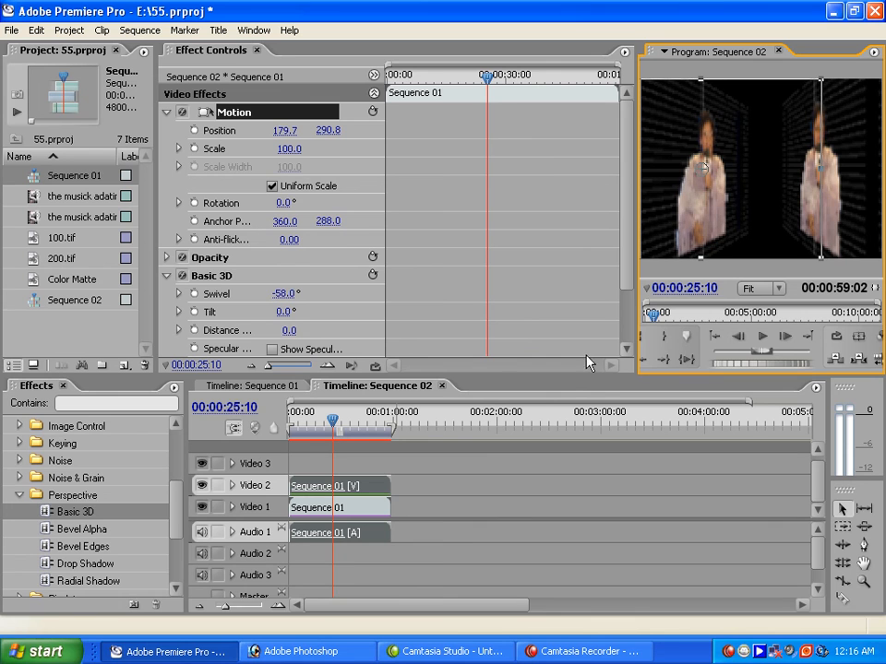
Step: Play Sequence 02 from the start for about five seconds to examine the two opposing swivelled layers
left_click_drag(330, 439, 290, 432)
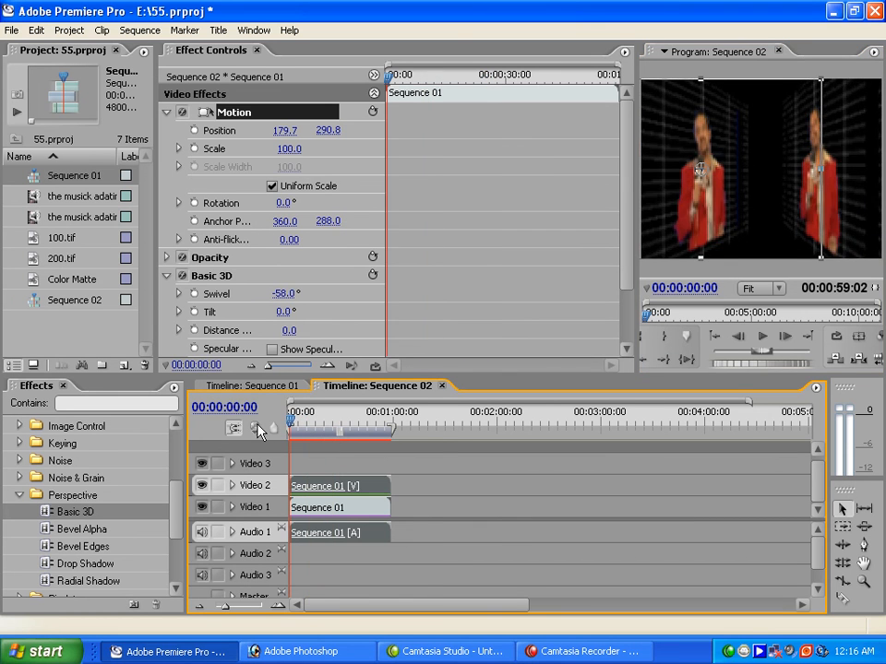
left_click(641, 515)
left_click(765, 339)
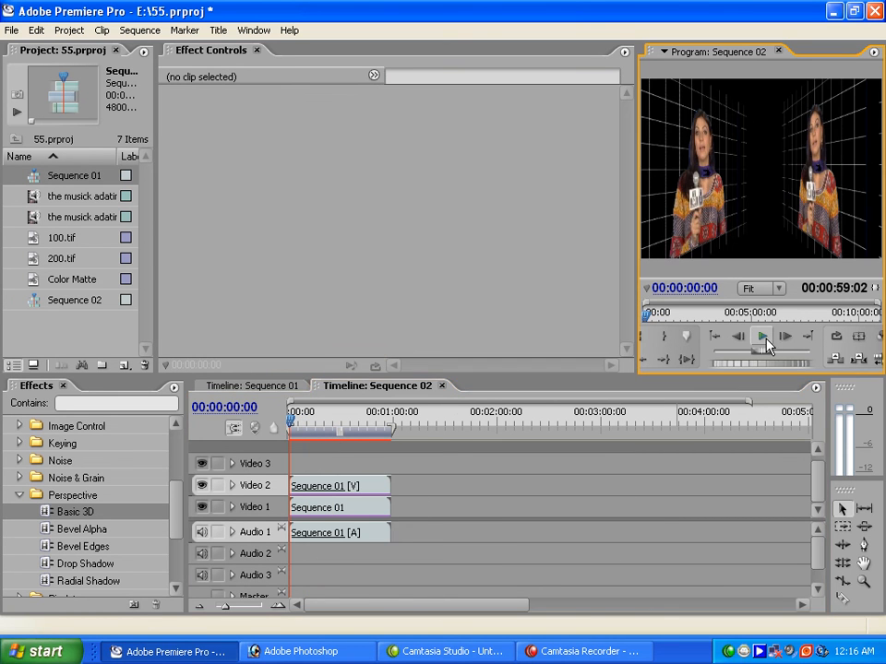
left_click(764, 338)
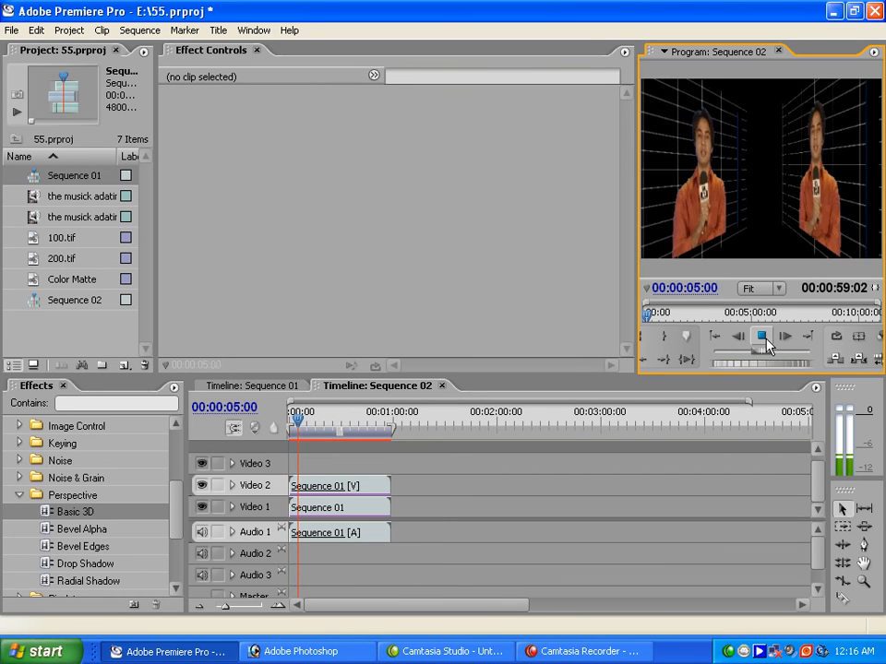
left_click(764, 338)
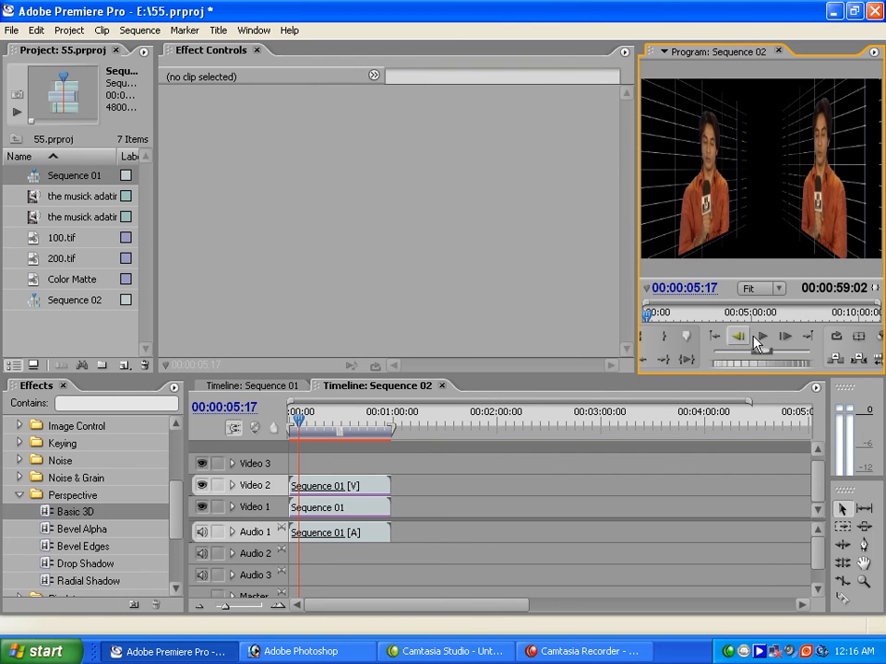
Step: Shorten the work area to about 12 seconds and try to render its preview
left_click_drag(395, 434, 312, 431)
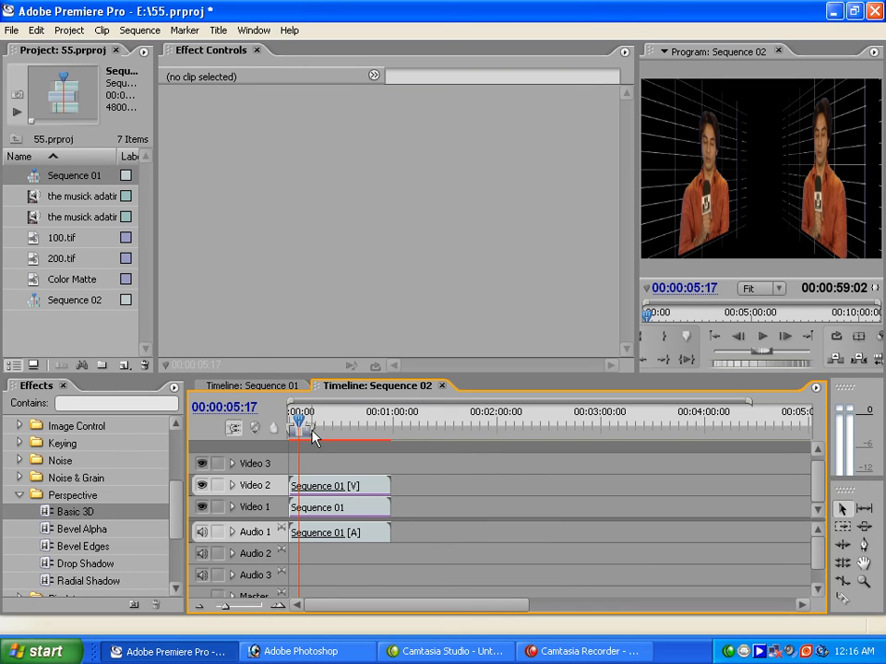
key("Return")
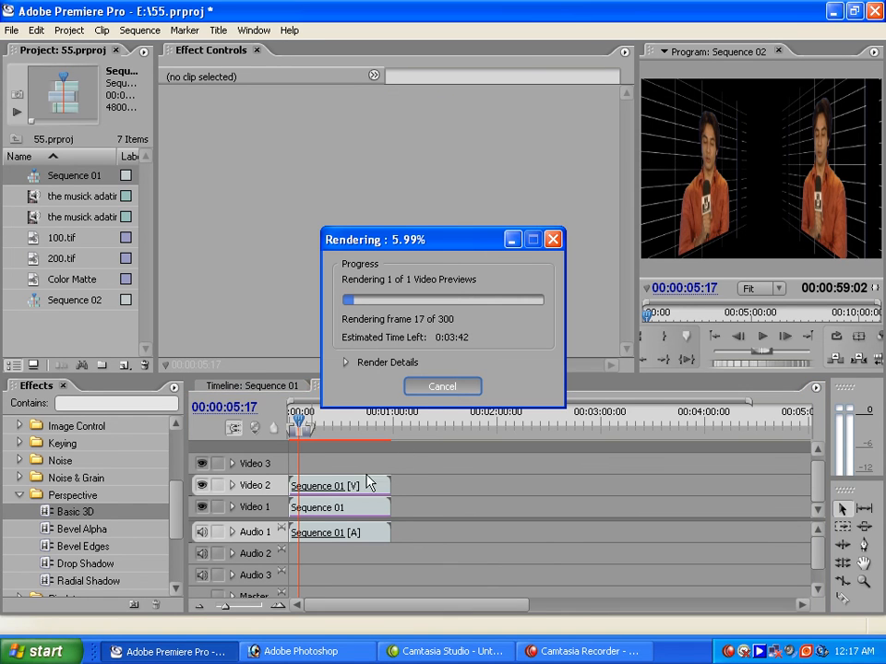
left_click(447, 388)
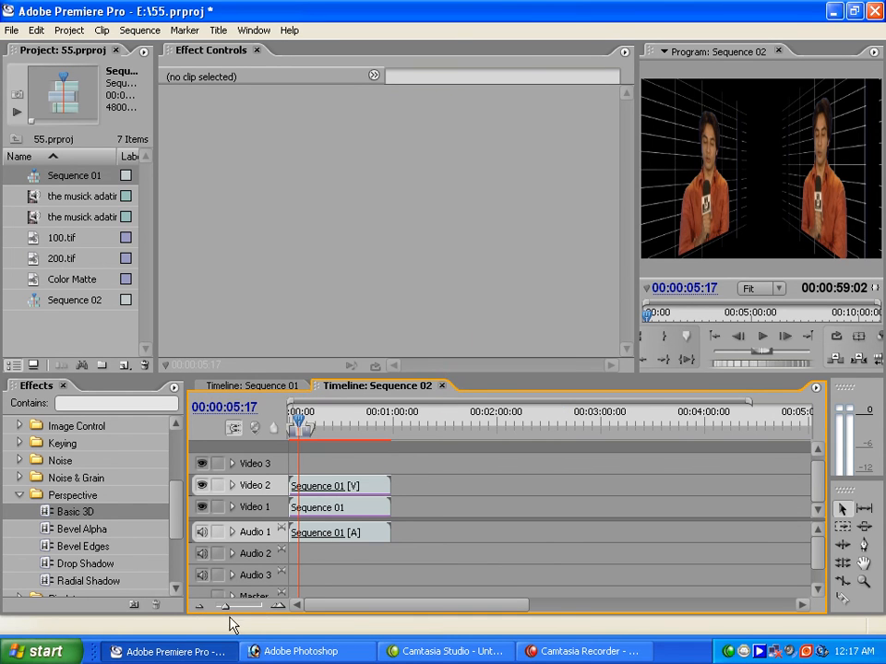
Step: Shorten the work area to about 7 seconds, and start then cancel rendering its preview
left_click_drag(226, 608, 236, 606)
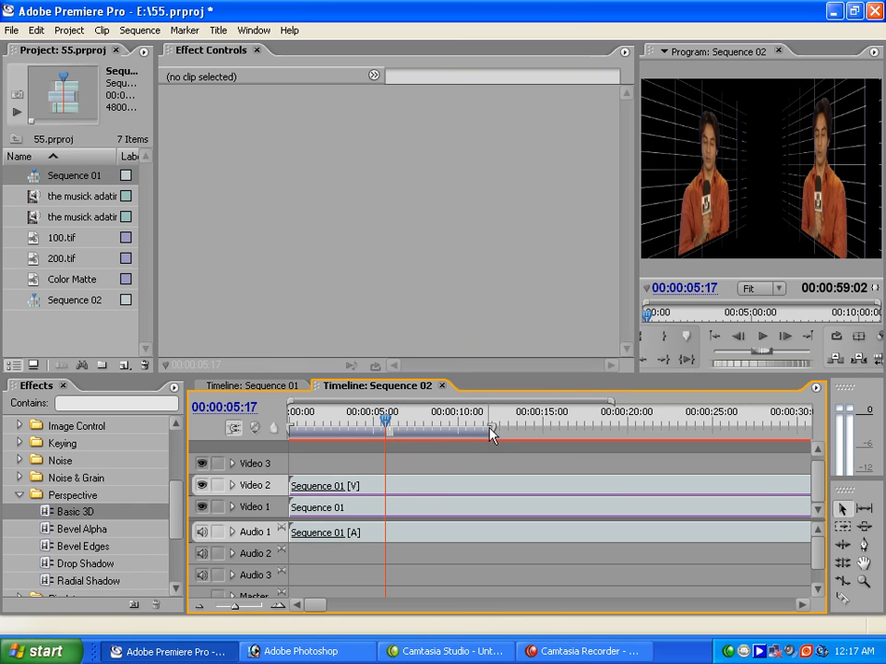
left_click_drag(484, 431, 422, 431)
key("Return")
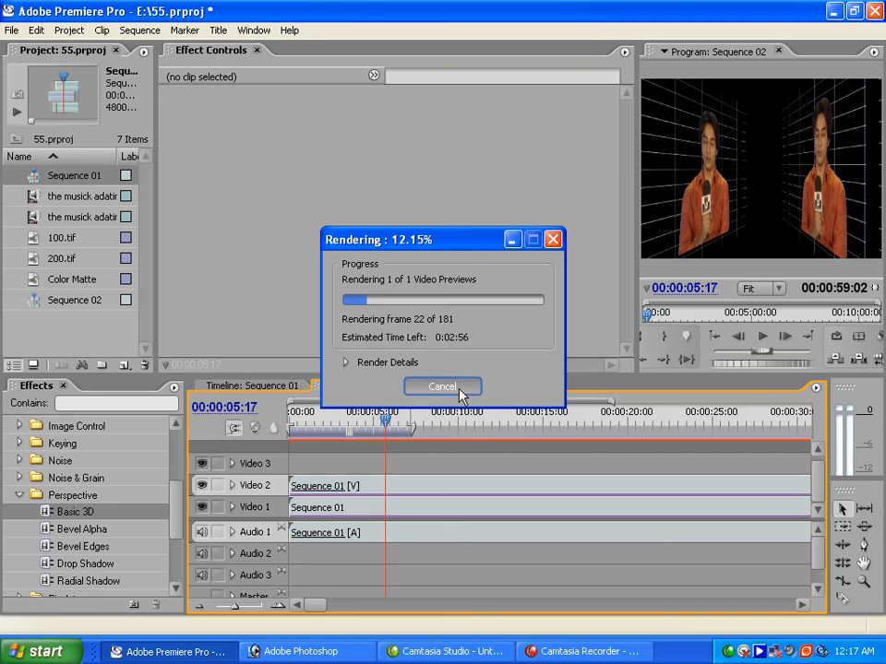
key("Escape")
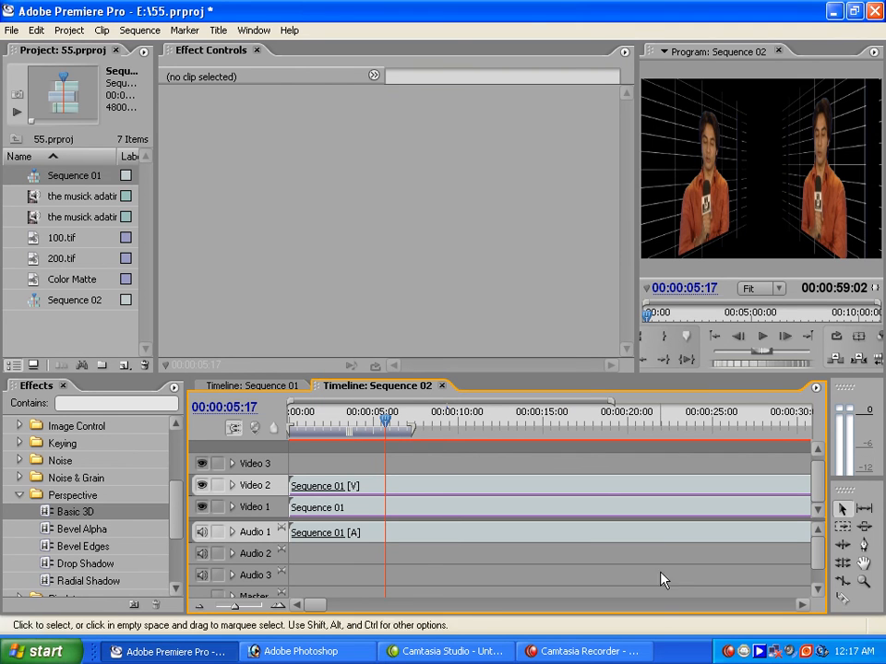
left_click(726, 654)
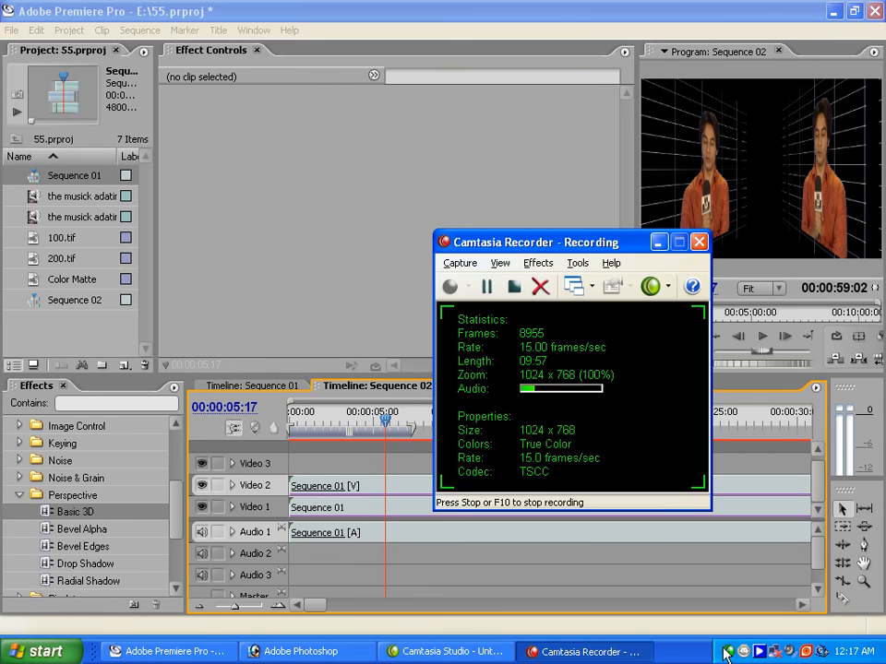